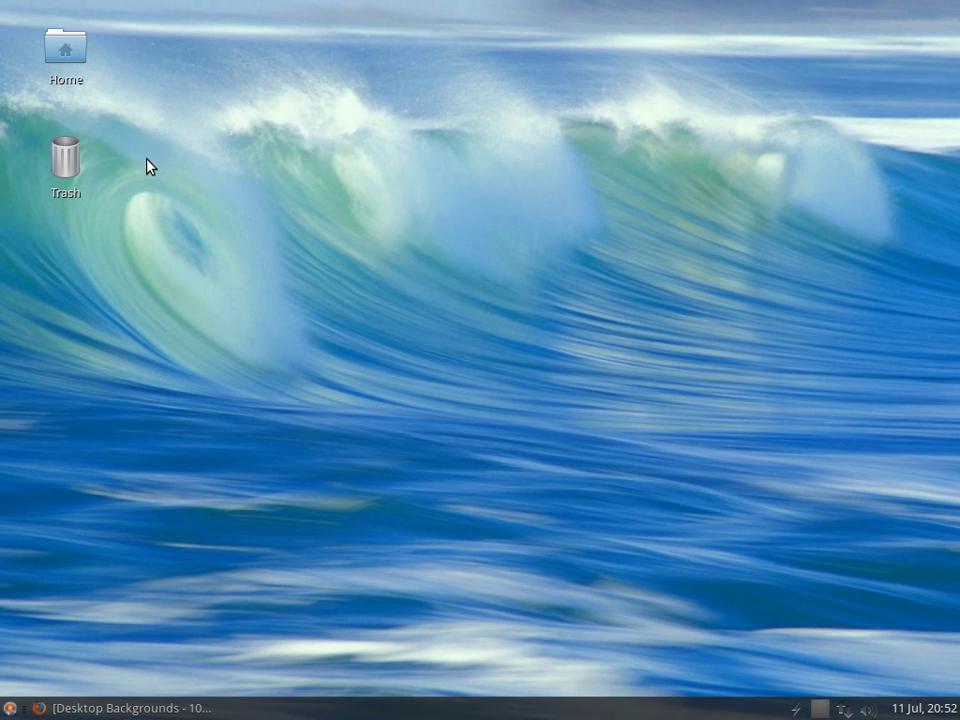
Step: Browse to the Background folder in the home directory, then close the file manager
{"action": "double_click", "coordinate": [56, 50]}
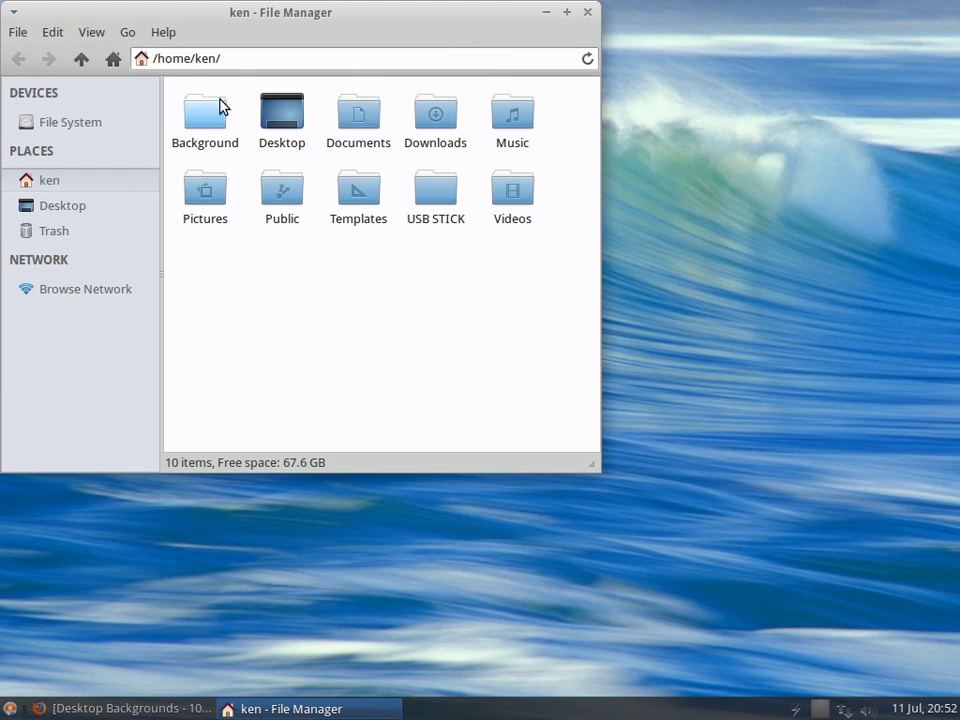
{"action": "double_click", "coordinate": [195, 117]}
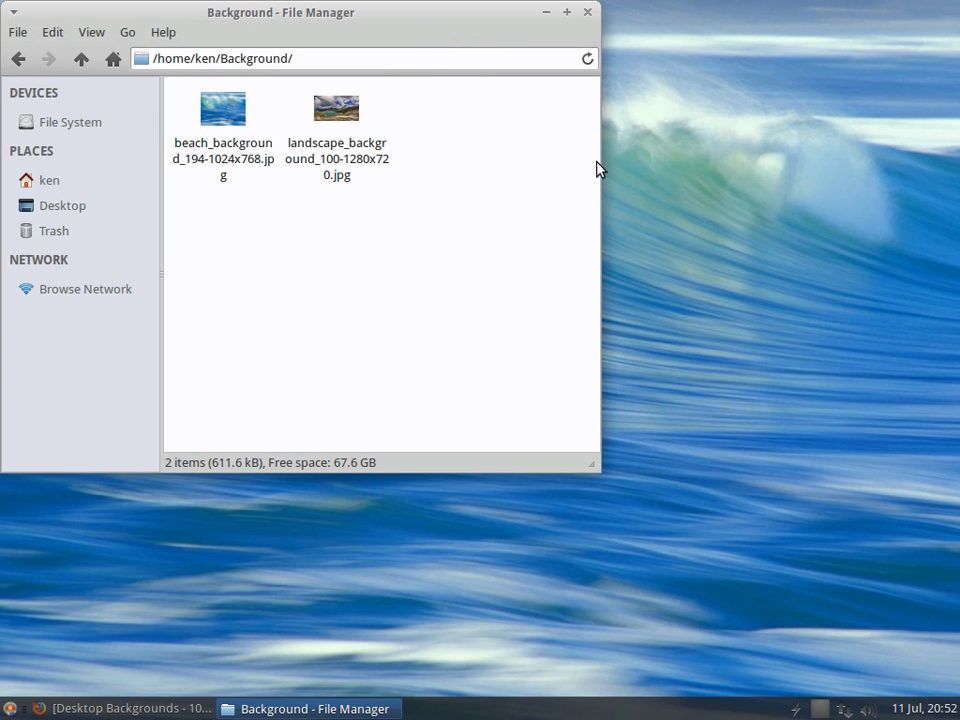
{"action": "left_click", "coordinate": [587, 12]}
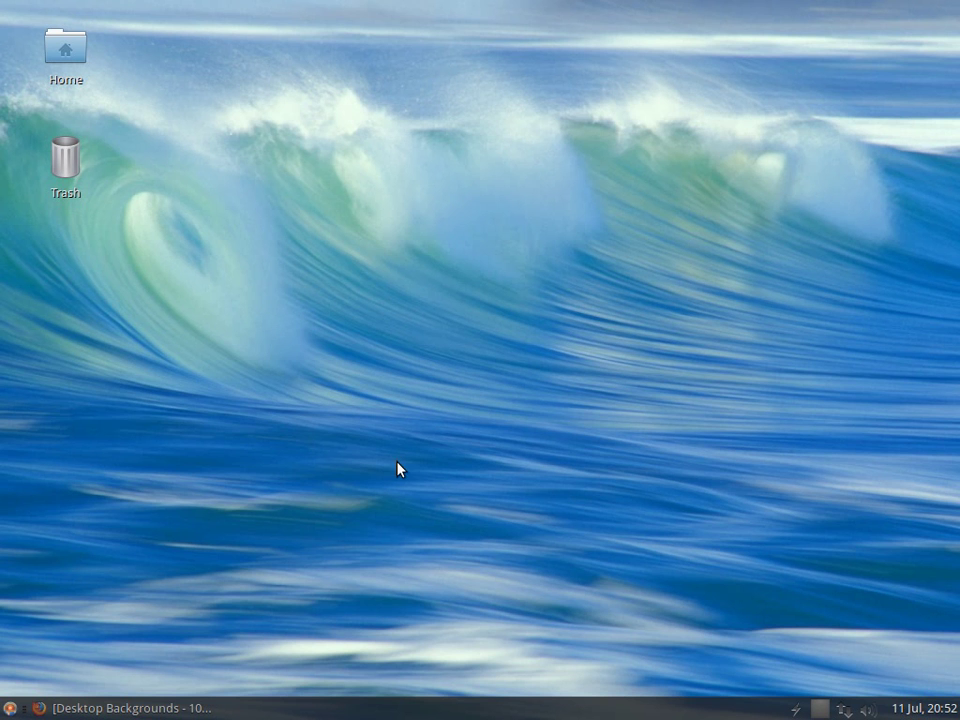
Step: Open landscape_background_100-1280x720.jpg from Home > Background in the Ristretto image viewer
{"action": "double_click", "coordinate": [62, 50]}
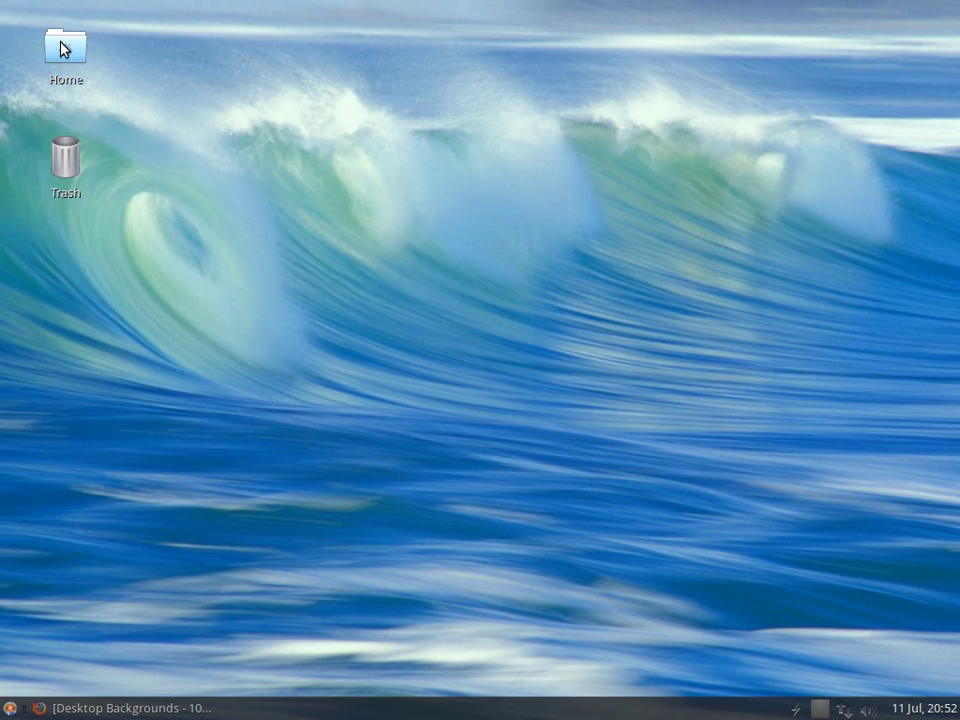
{"action": "left_click", "coordinate": [192, 122]}
{"action": "double_click", "coordinate": [192, 122]}
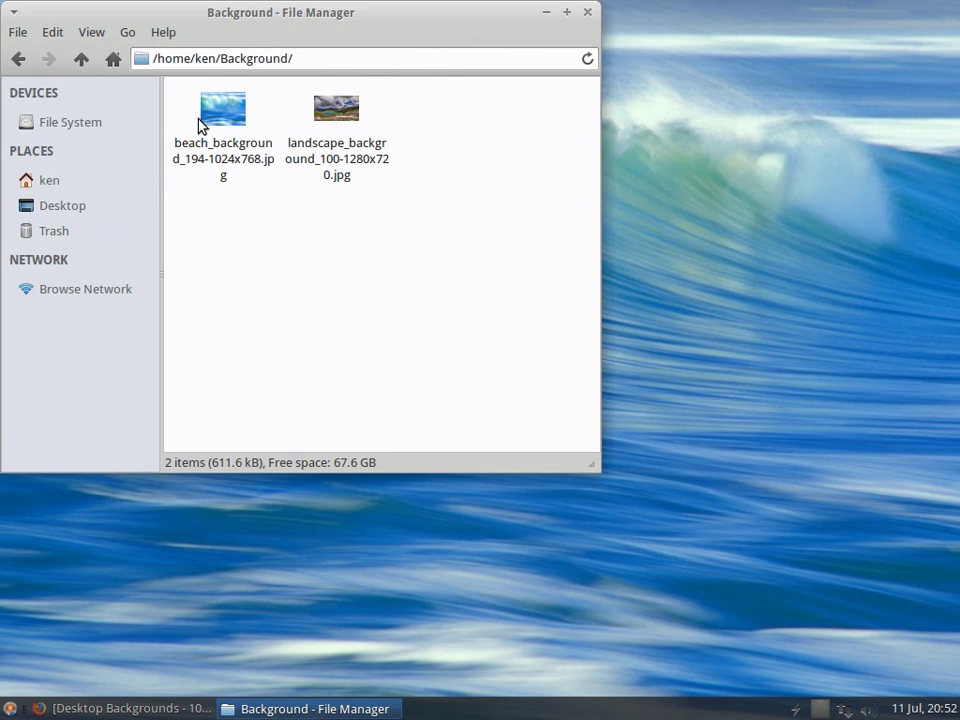
Step: Set the mountain-lake photo as the desktop wallpaper, then close the viewer and file manager
{"action": "left_click", "coordinate": [336, 120]}
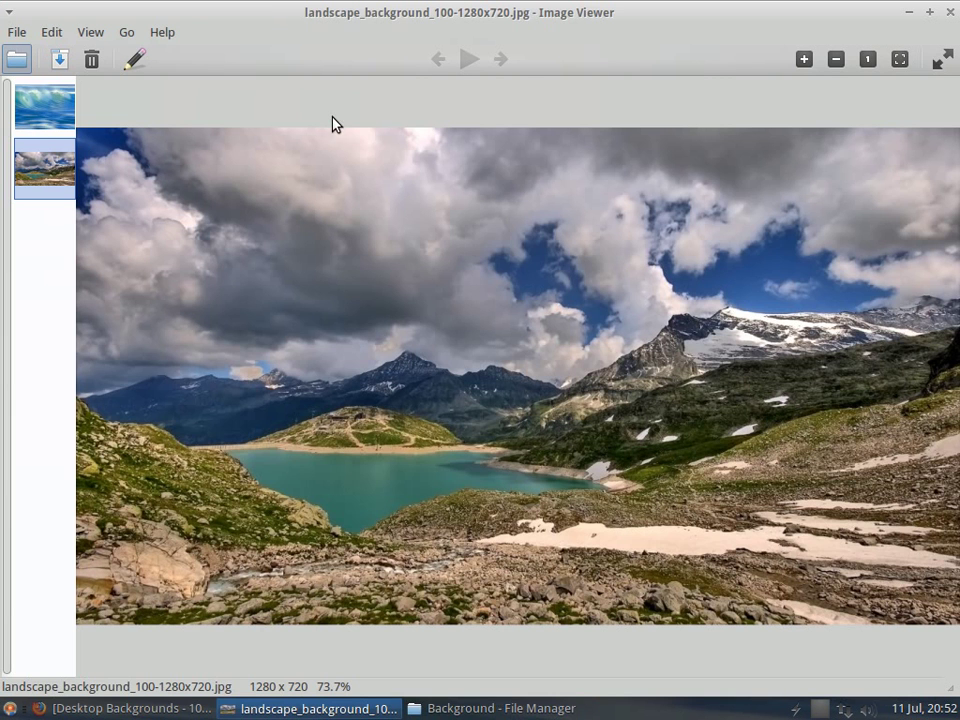
{"action": "left_click", "coordinate": [82, 36]}
{"action": "left_click", "coordinate": [94, 240]}
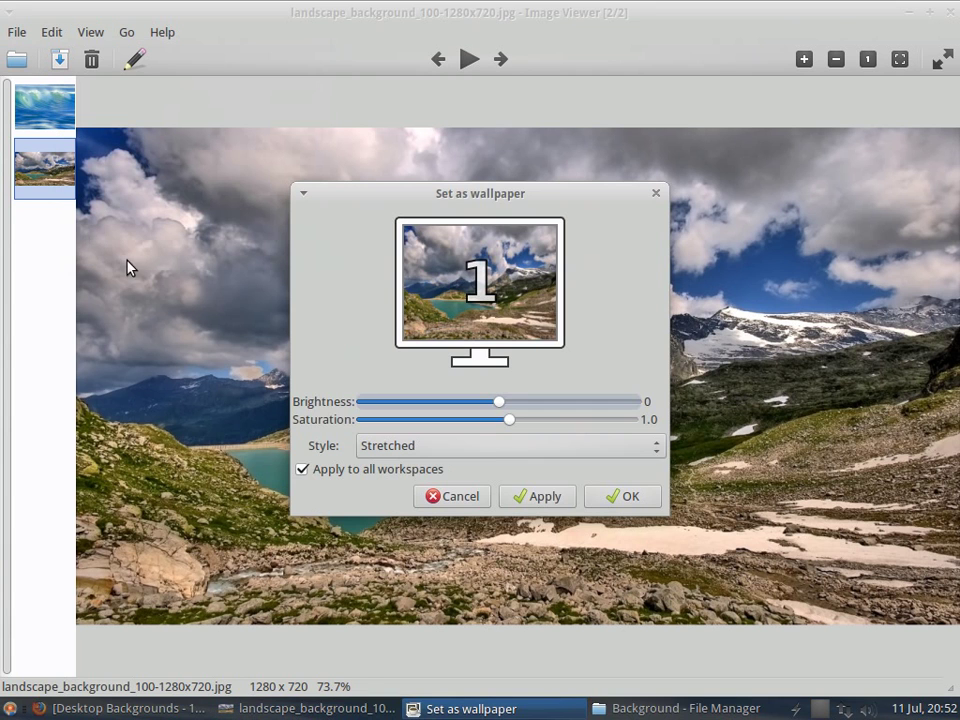
{"action": "left_click", "coordinate": [560, 506]}
{"action": "left_click", "coordinate": [636, 505]}
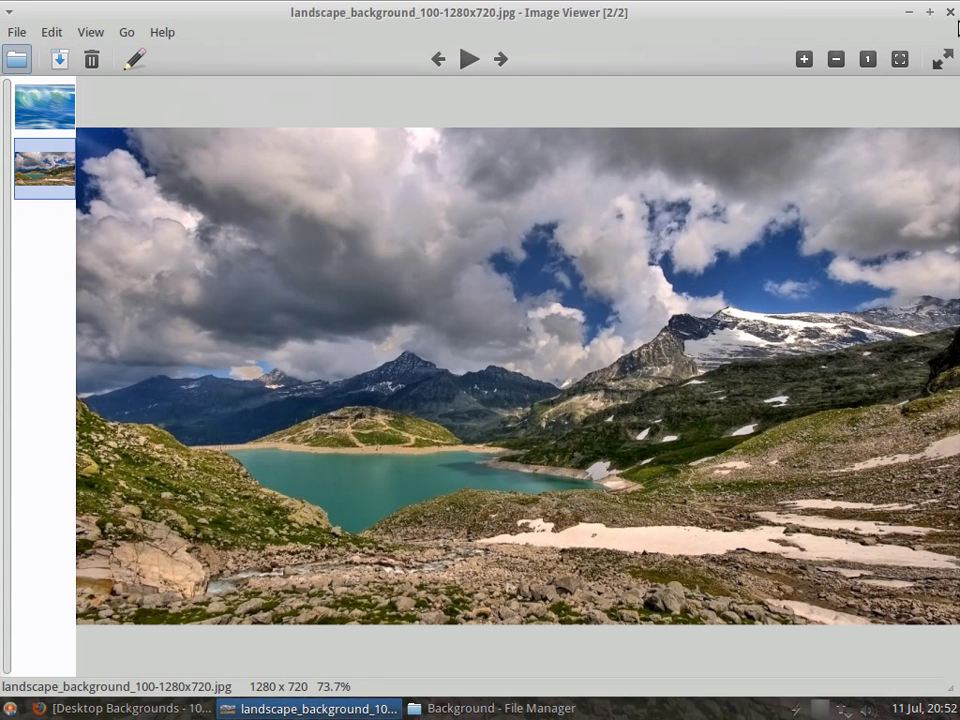
{"action": "left_click", "coordinate": [955, 8]}
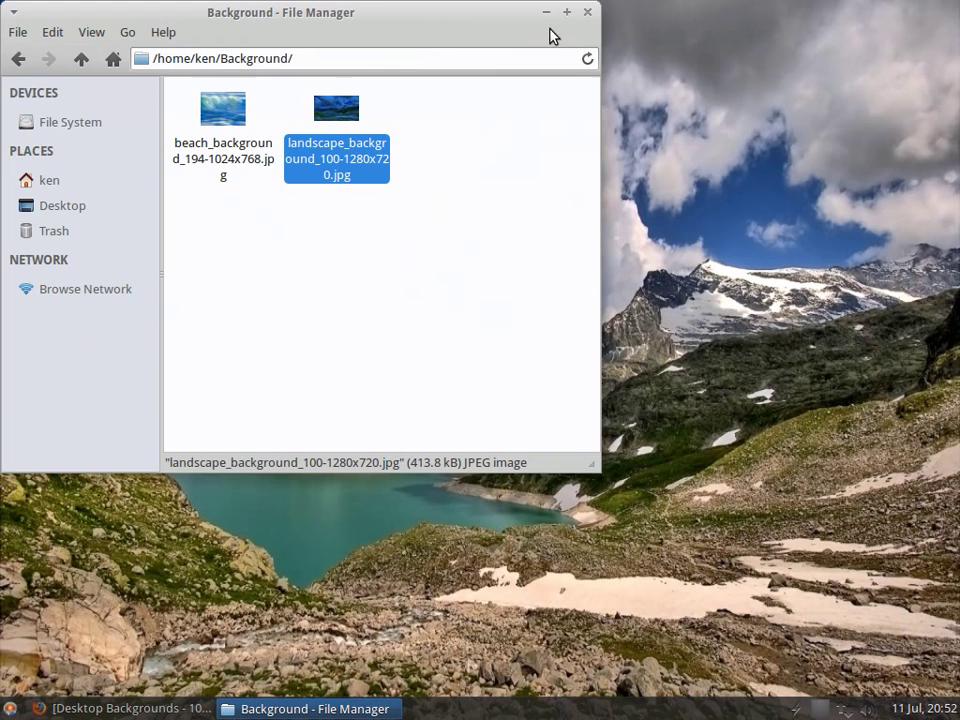
{"action": "left_click", "coordinate": [587, 12]}
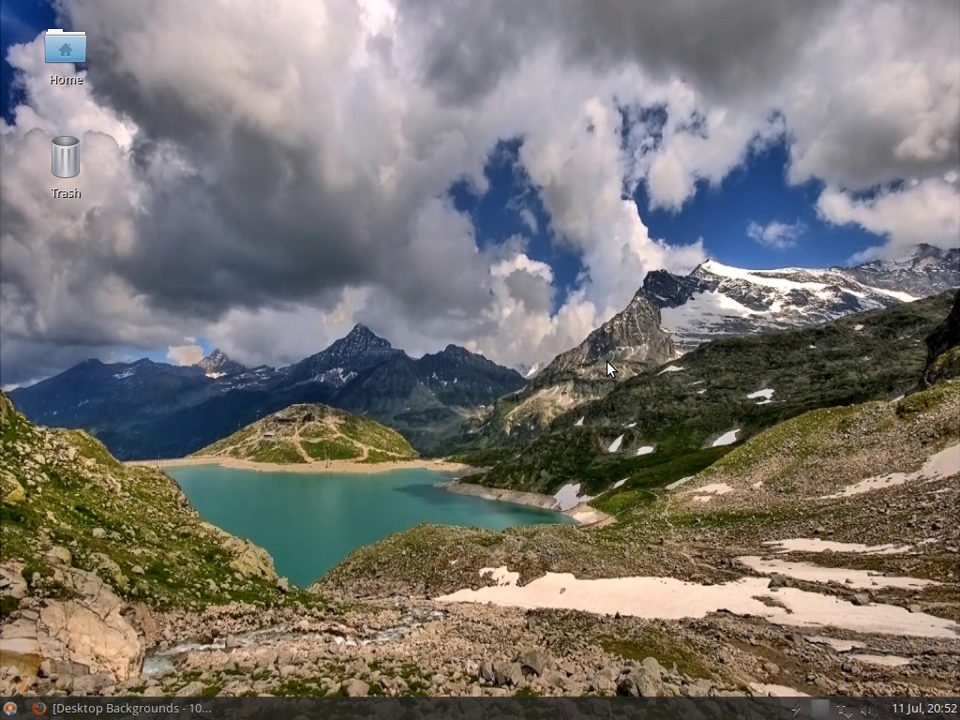
Step: Launch Ubuntu Software Center, search 'office' and start installing LibreOffice Writer
{"action": "left_click", "coordinate": [10, 708]}
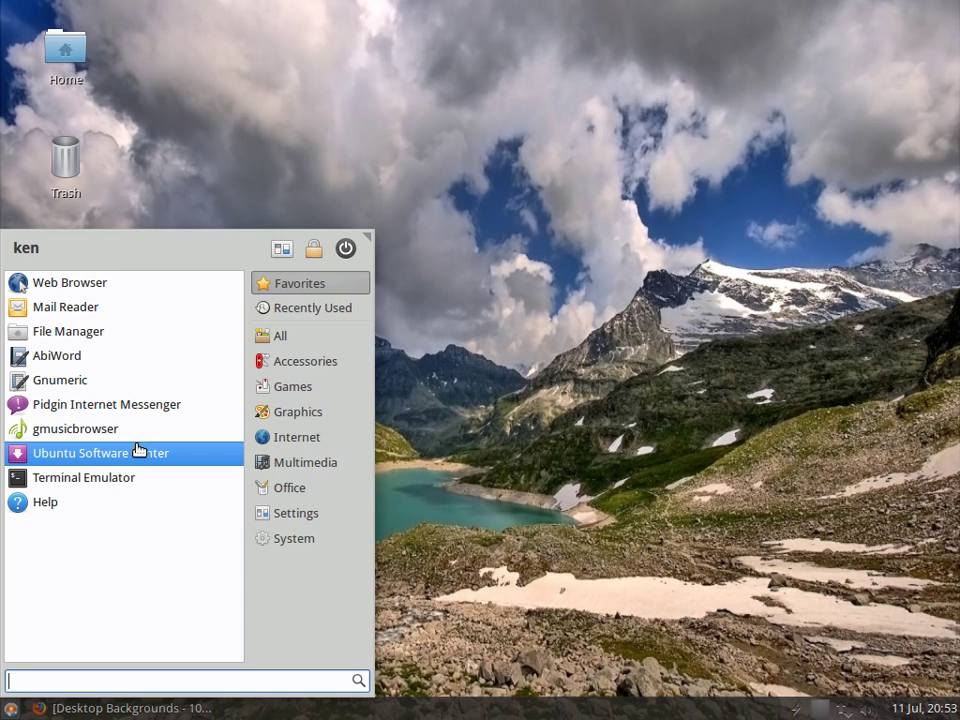
{"action": "left_click", "coordinate": [393, 406]}
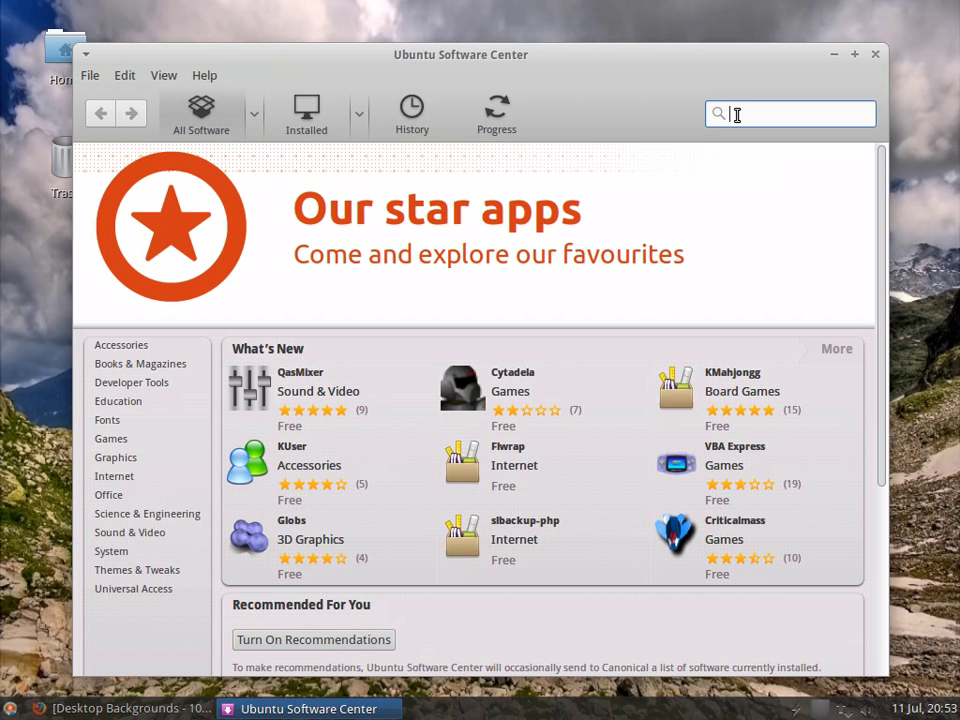
{"action": "type", "text": "office"}
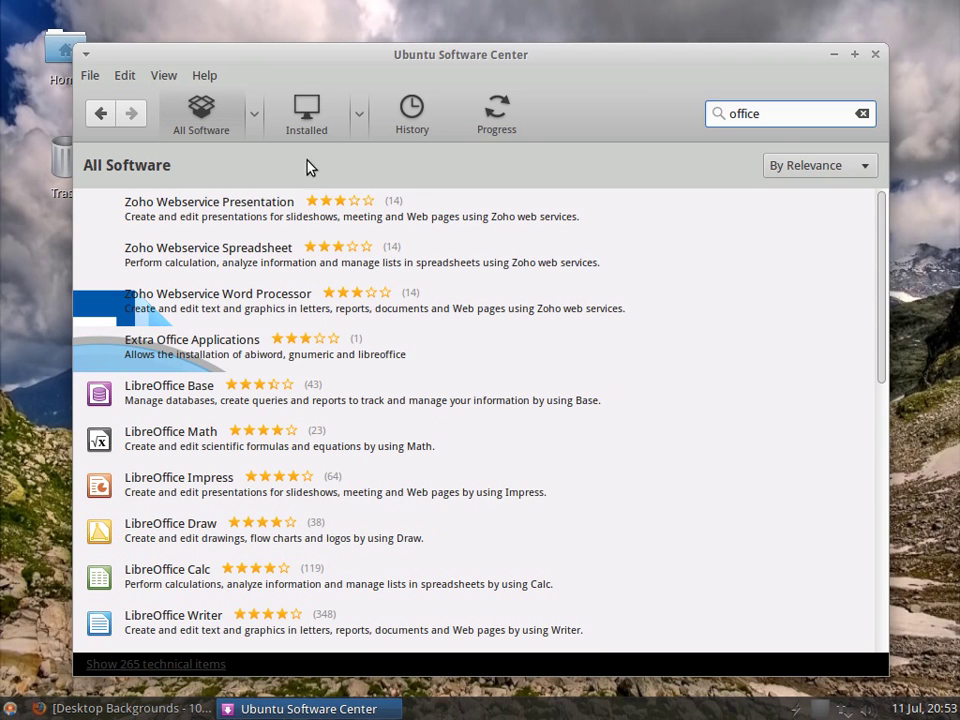
{"action": "scroll", "coordinate": [789, 407], "scroll_direction": "down", "scroll_amount": 3}
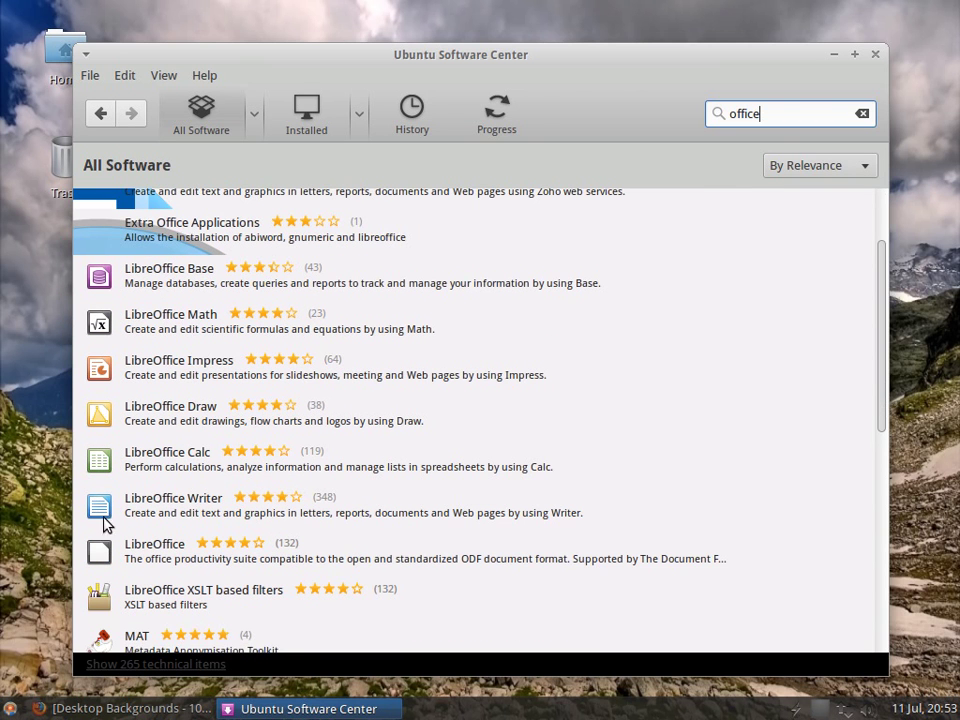
{"action": "left_click", "coordinate": [110, 510]}
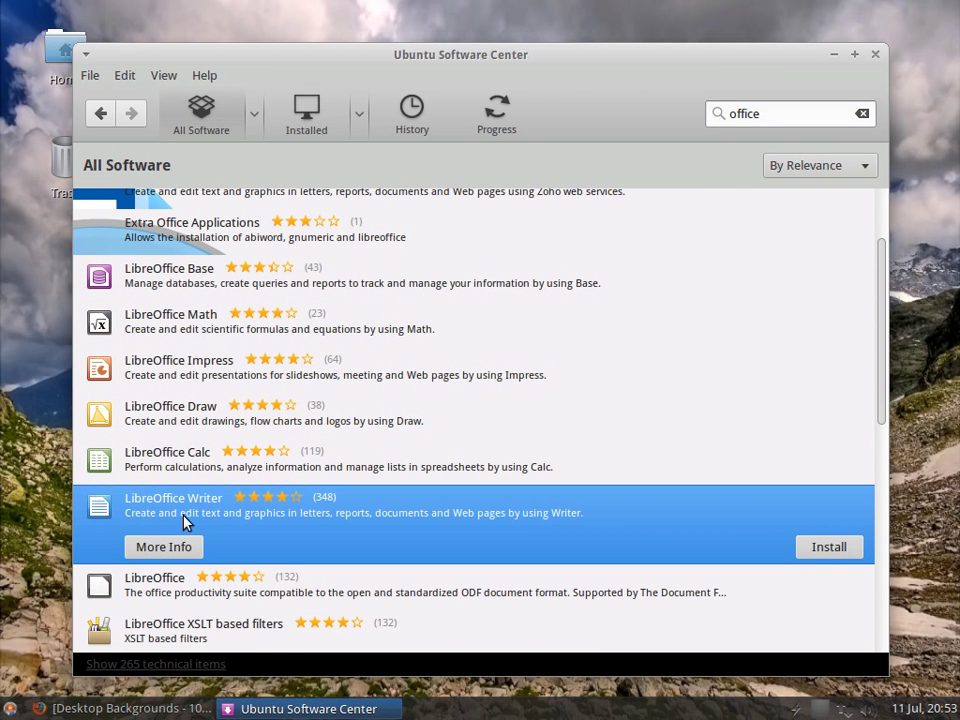
{"action": "left_click", "coordinate": [828, 547]}
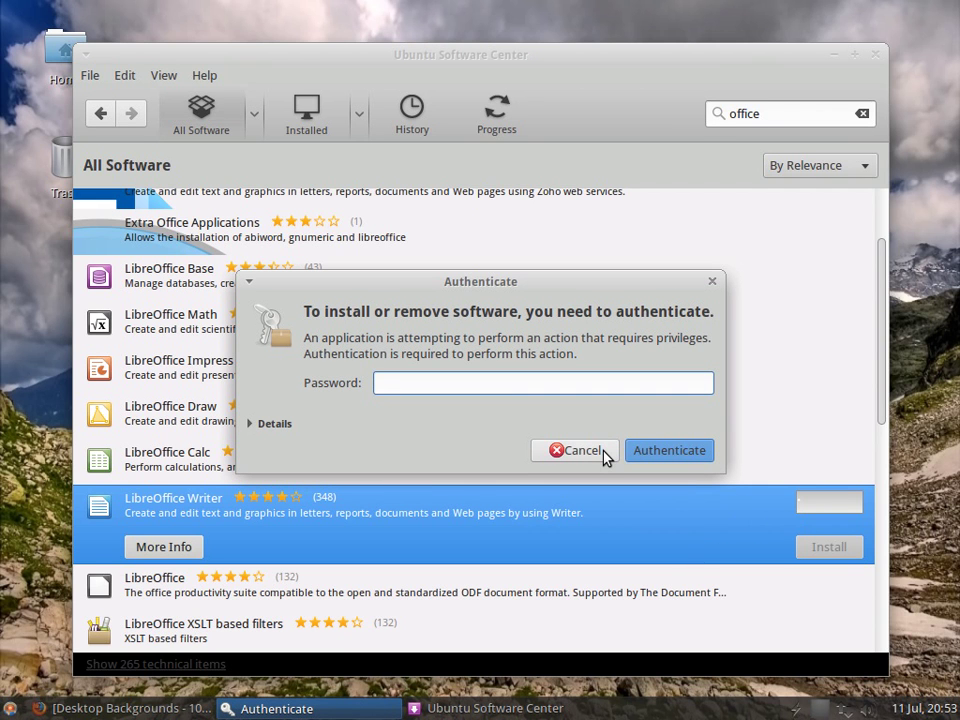
Step: Authorise the LibreOffice Writer install with the administrator password so it begins installing
{"action": "type", "text": "•••"}
{"action": "left_click", "coordinate": [633, 455]}
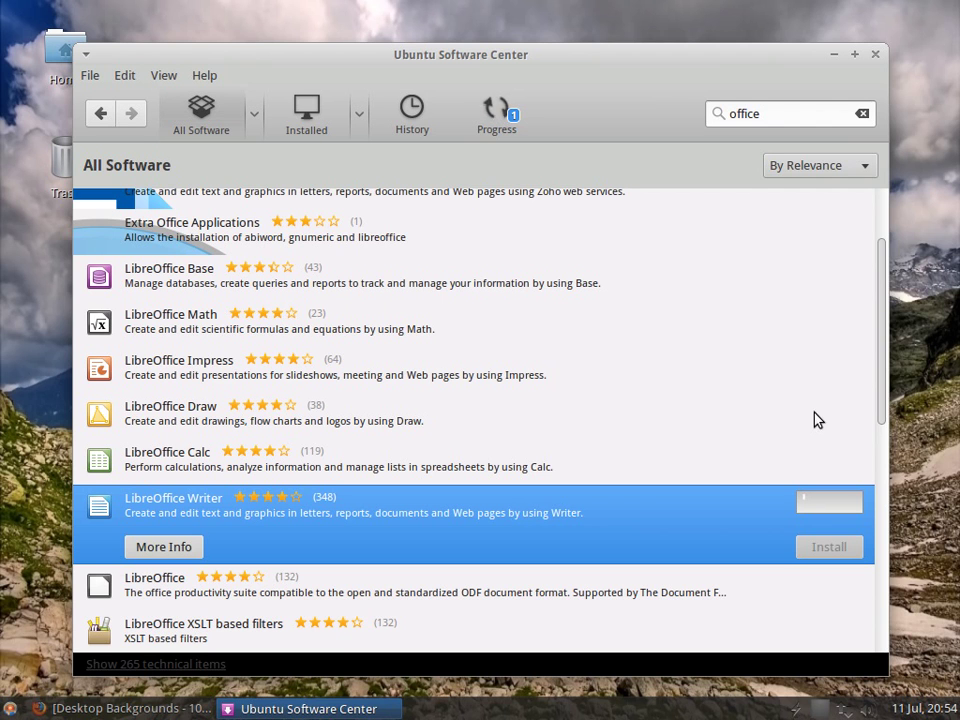
{"action": "scroll", "coordinate": [470, 371], "scroll_direction": "up", "scroll_amount": 1}
{"action": "scroll", "coordinate": [470, 371], "scroll_direction": "up", "scroll_amount": 1}
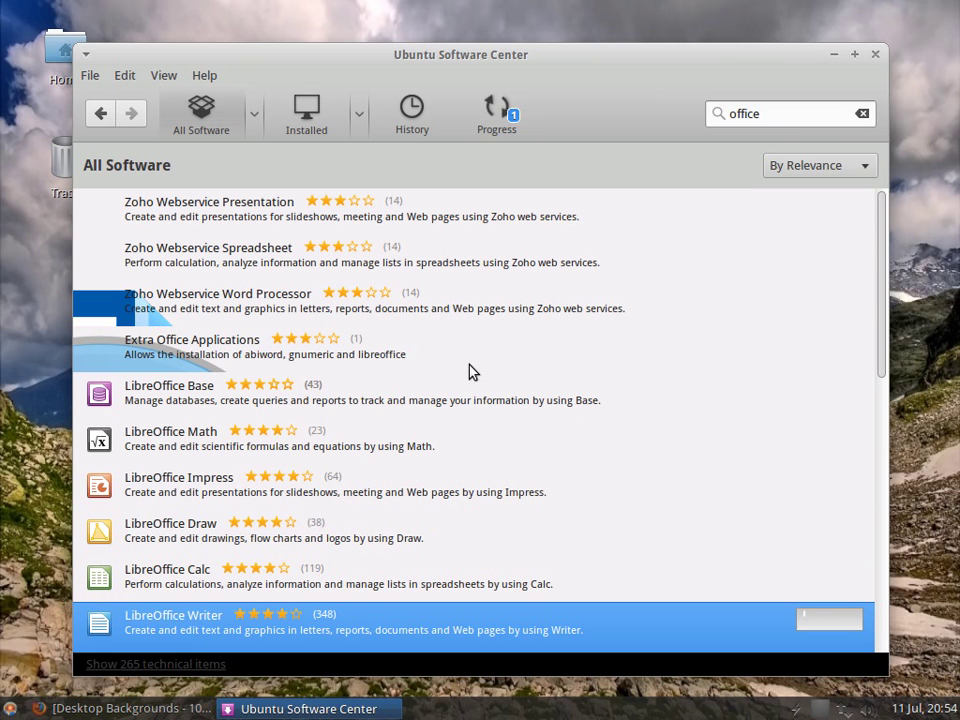
{"action": "left_click", "coordinate": [9, 709]}
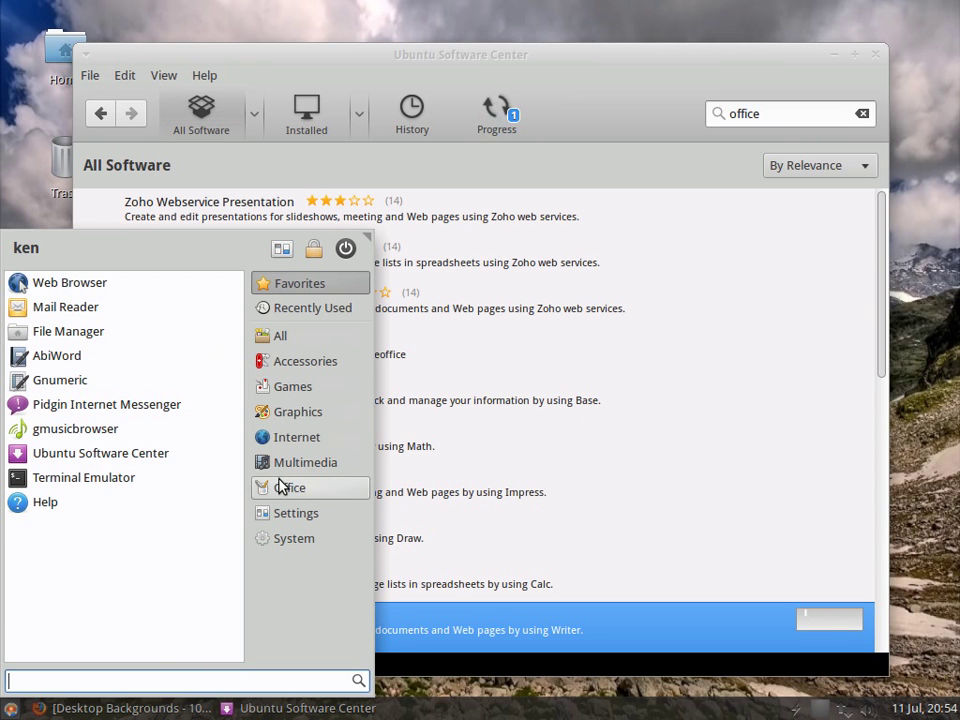
Step: Open the Appearance settings from the Settings menu, briefly opening and closing the home folder
{"action": "left_click", "coordinate": [287, 514]}
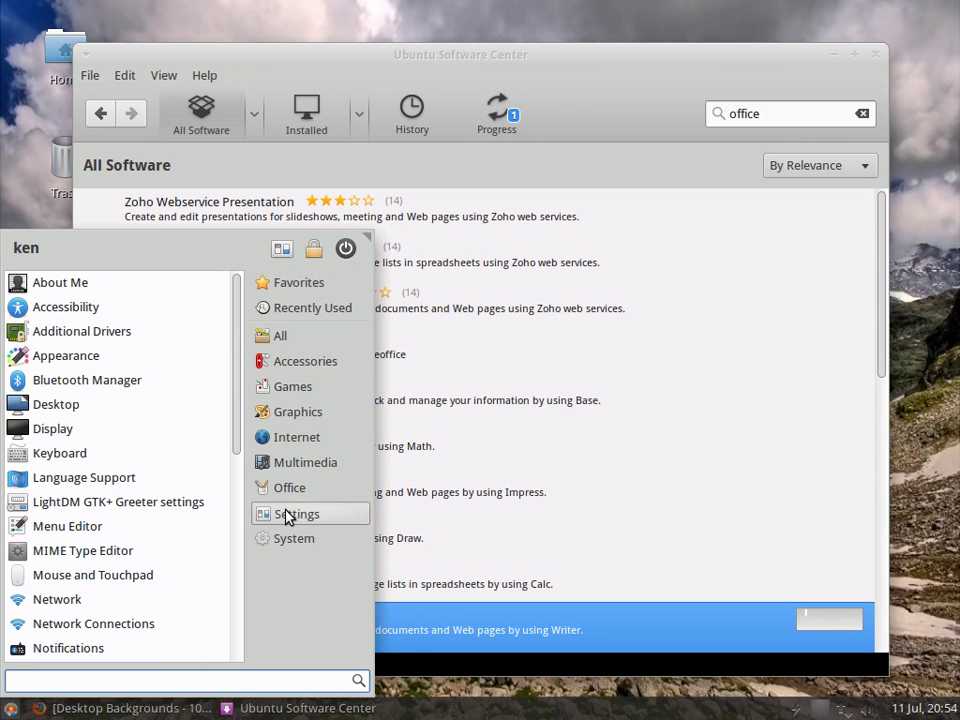
{"action": "left_click", "coordinate": [103, 357]}
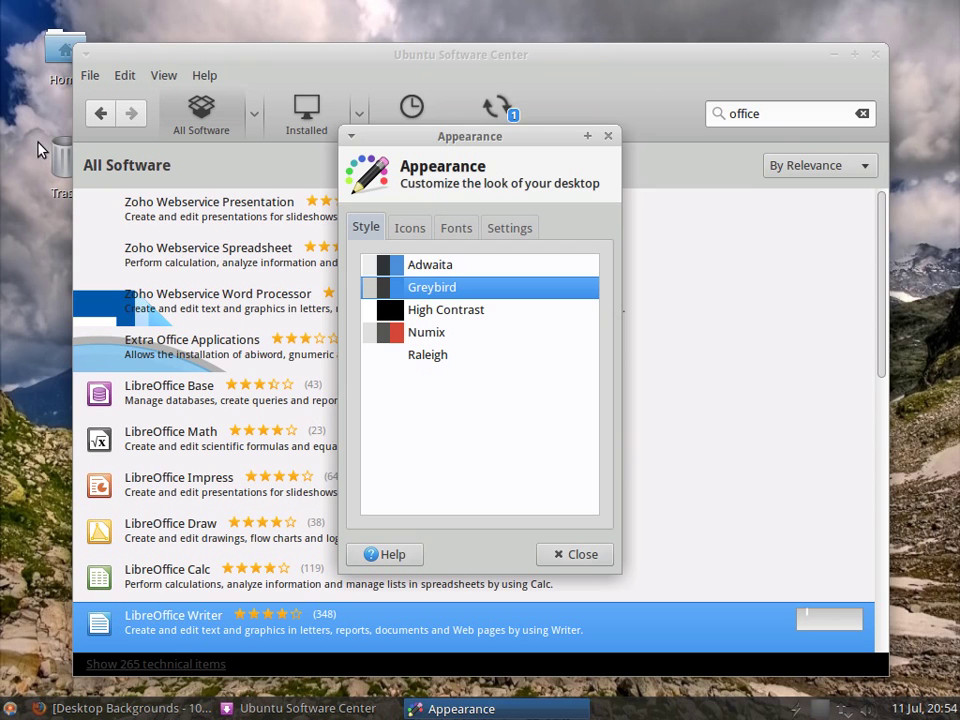
{"action": "left_click", "coordinate": [51, 55]}
{"action": "double_click", "coordinate": [51, 55]}
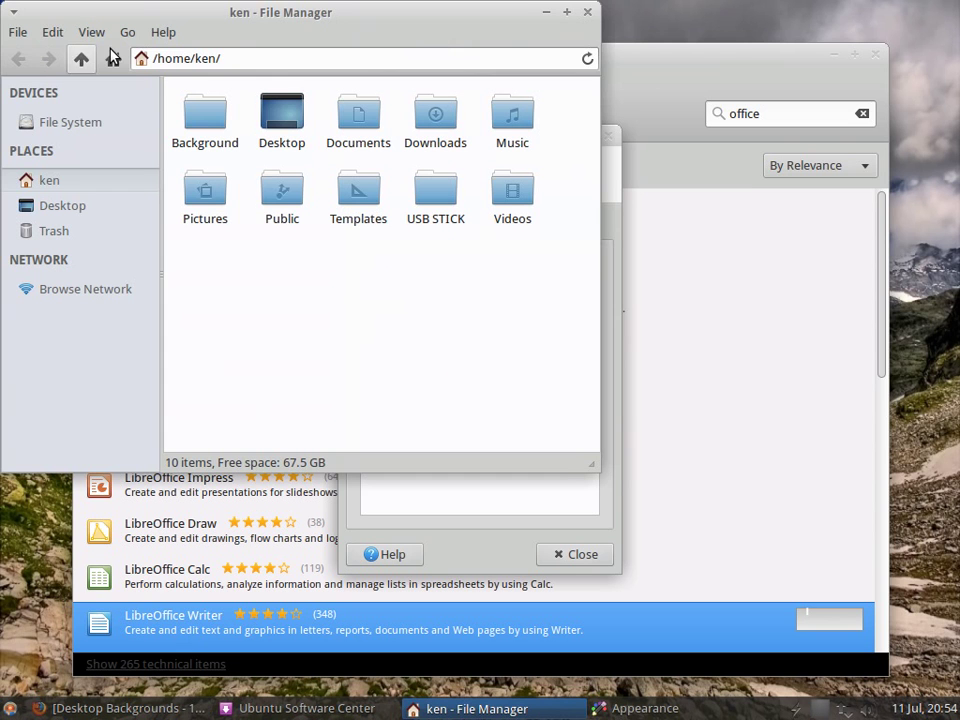
{"action": "left_click", "coordinate": [588, 12]}
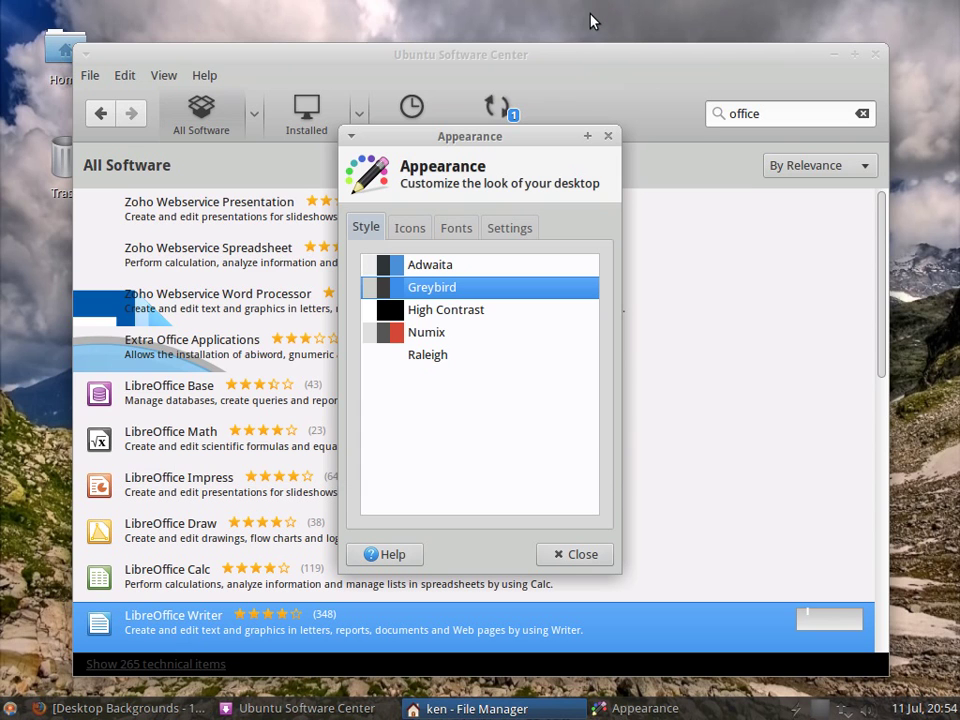
Step: Choose Victory Icon Theme 1.0 as the icon theme and close Appearance
{"action": "left_click", "coordinate": [416, 228]}
{"action": "scroll", "coordinate": [521, 336], "scroll_direction": "down", "scroll_amount": 3}
{"action": "scroll", "coordinate": [527, 344], "scroll_direction": "down", "scroll_amount": 2}
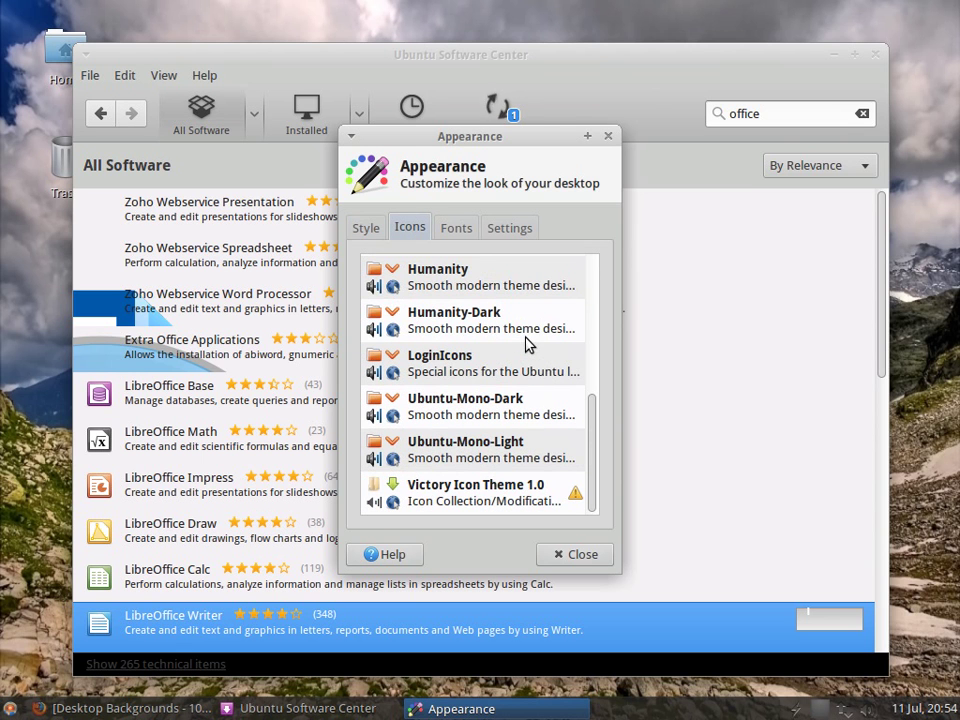
{"action": "left_click", "coordinate": [412, 495]}
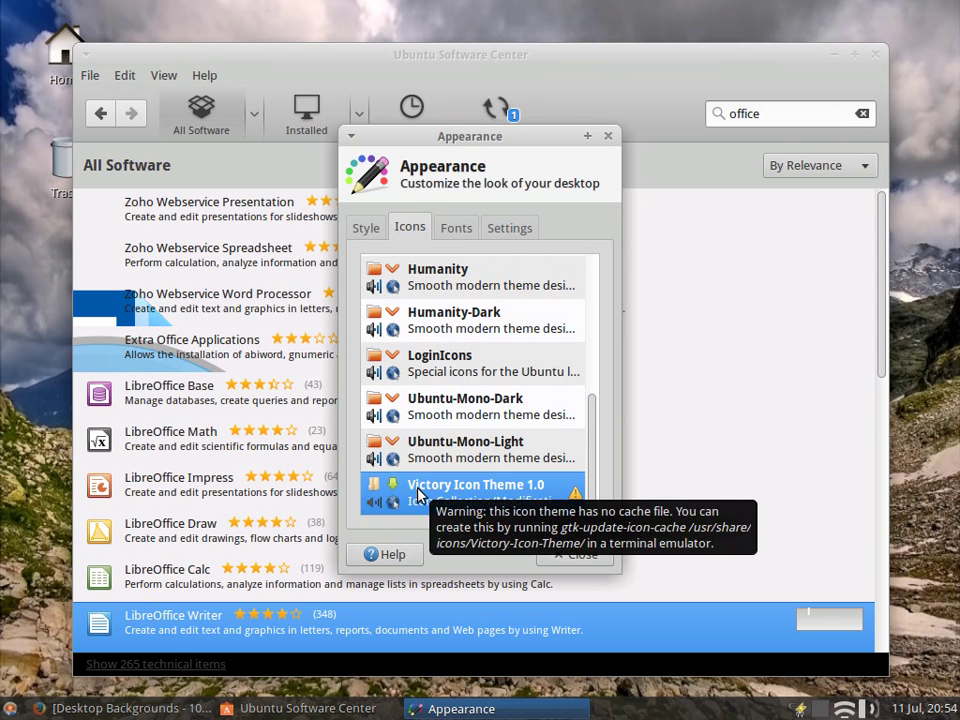
{"action": "left_click", "coordinate": [575, 554]}
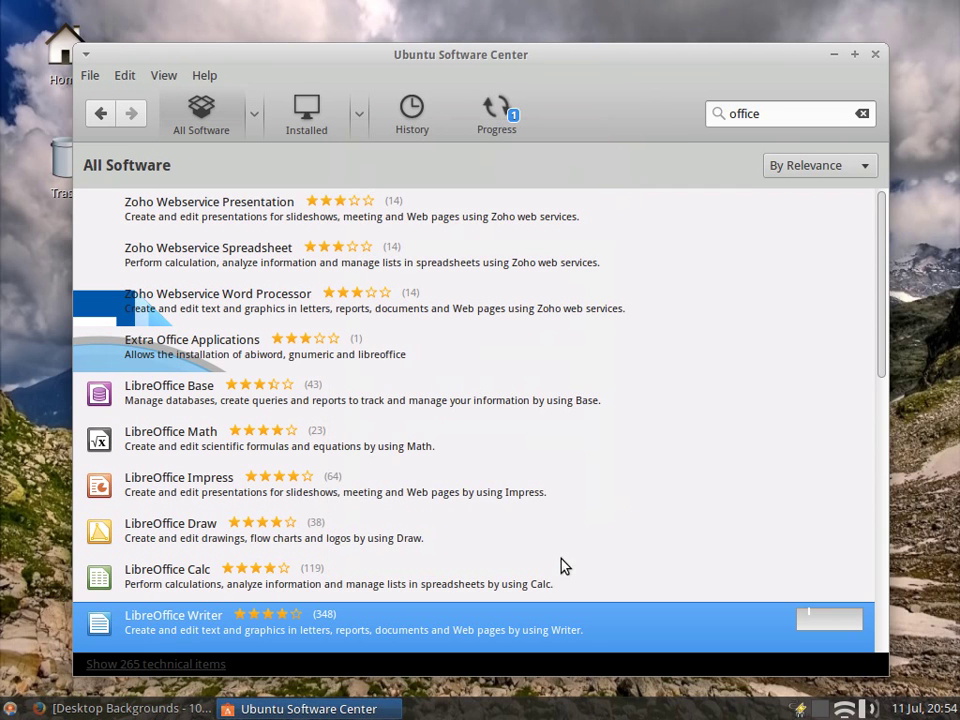
{"action": "double_click", "coordinate": [60, 52]}
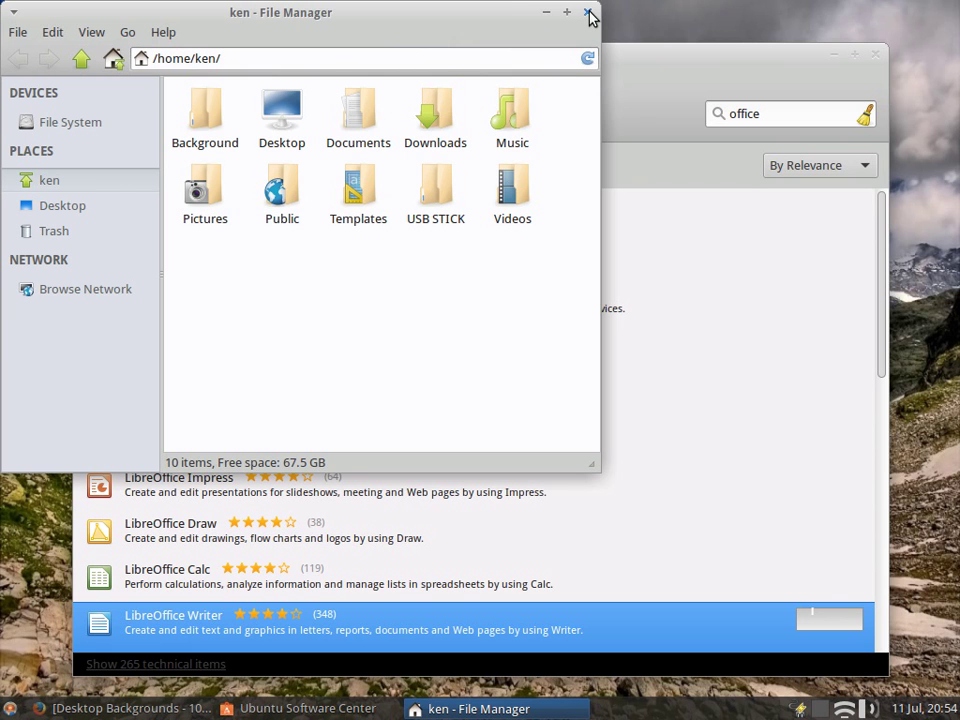
{"action": "left_click", "coordinate": [588, 14]}
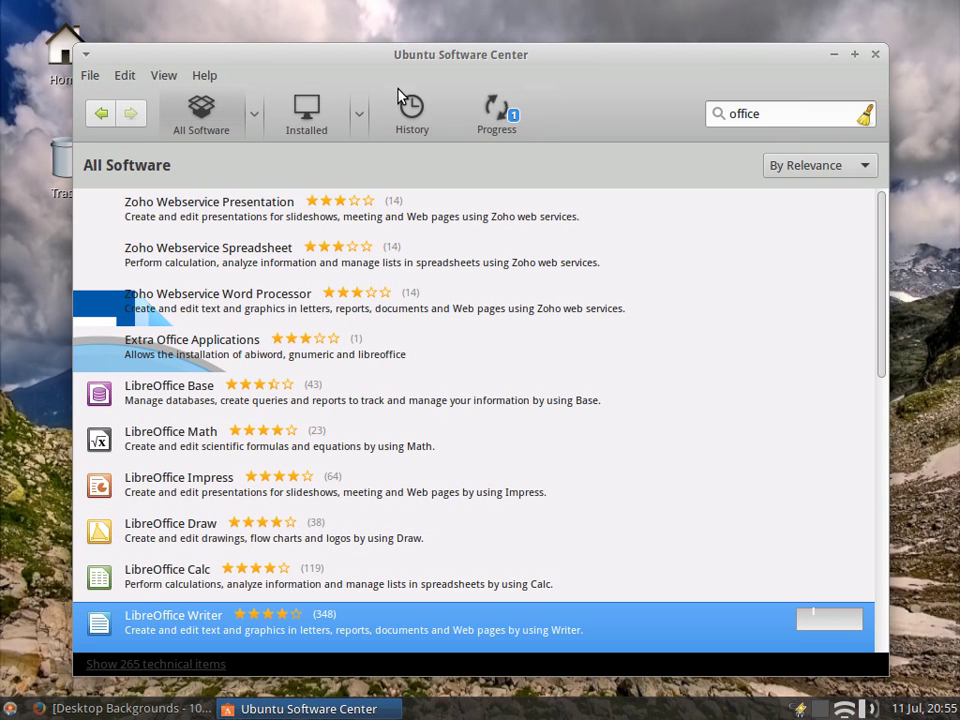
Step: Return to the store's main page, search 'handb' and select the HandBrake result
{"action": "left_click", "coordinate": [101, 116]}
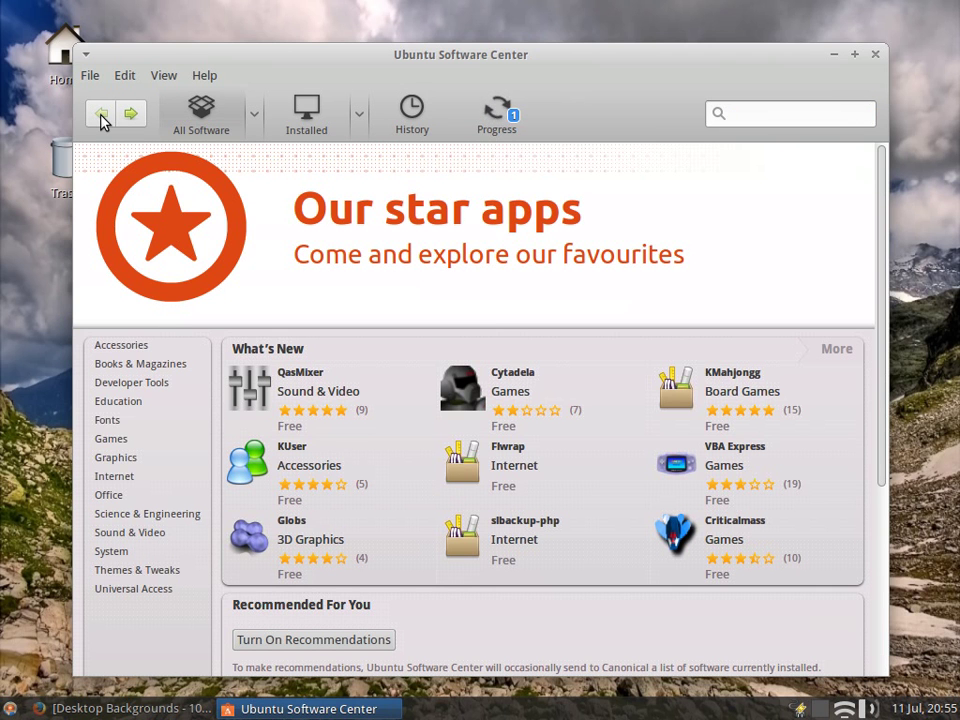
{"action": "left_click", "coordinate": [730, 116]}
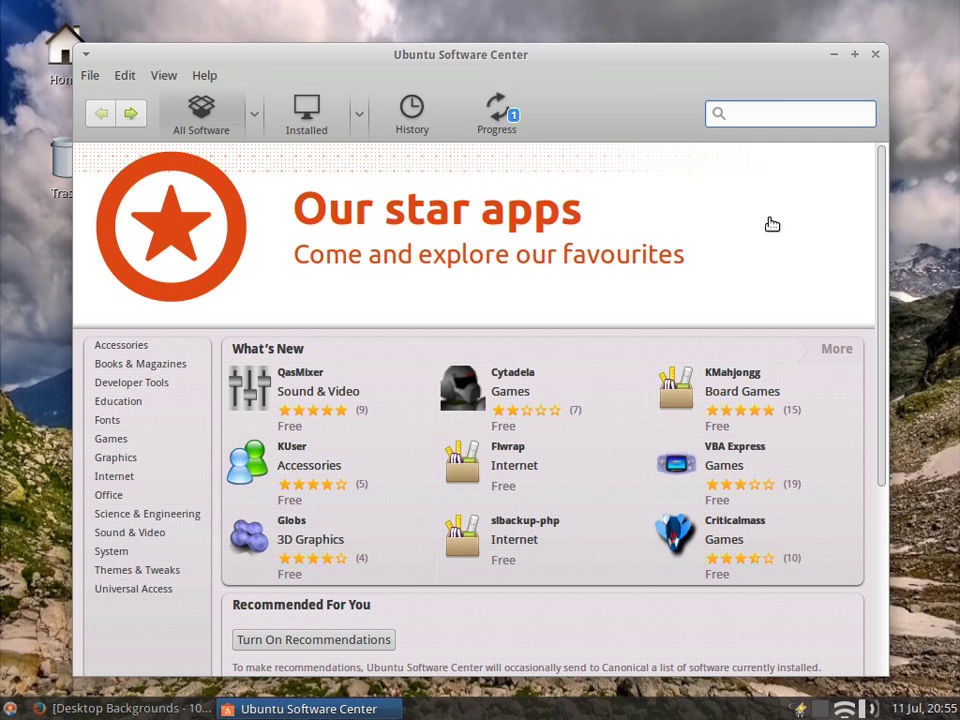
{"action": "type", "text": "ha"}
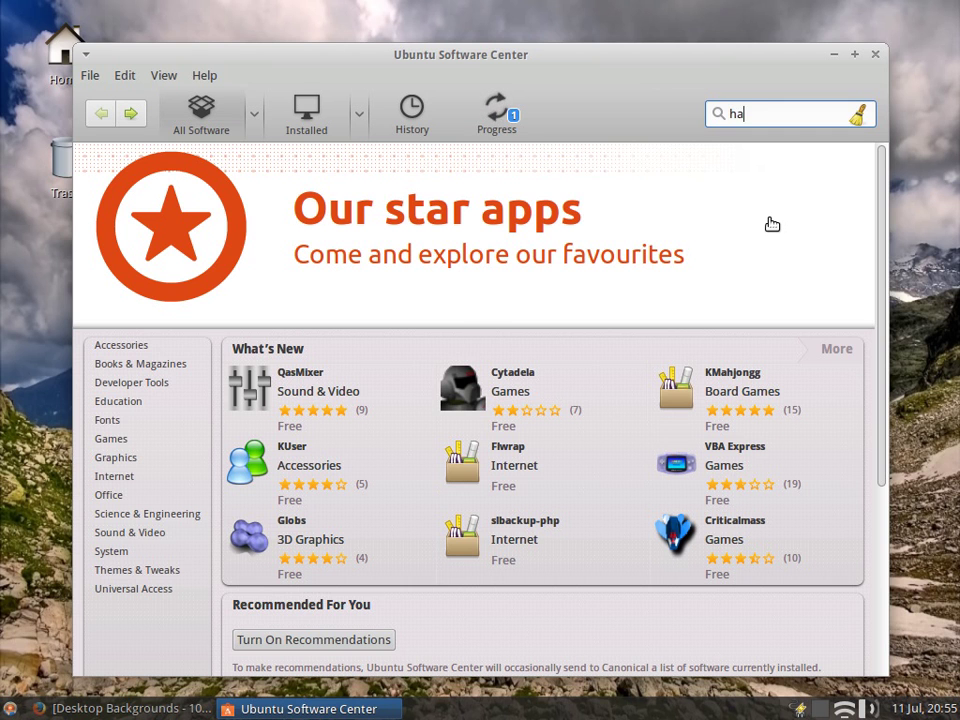
{"action": "type", "text": "nbd"}
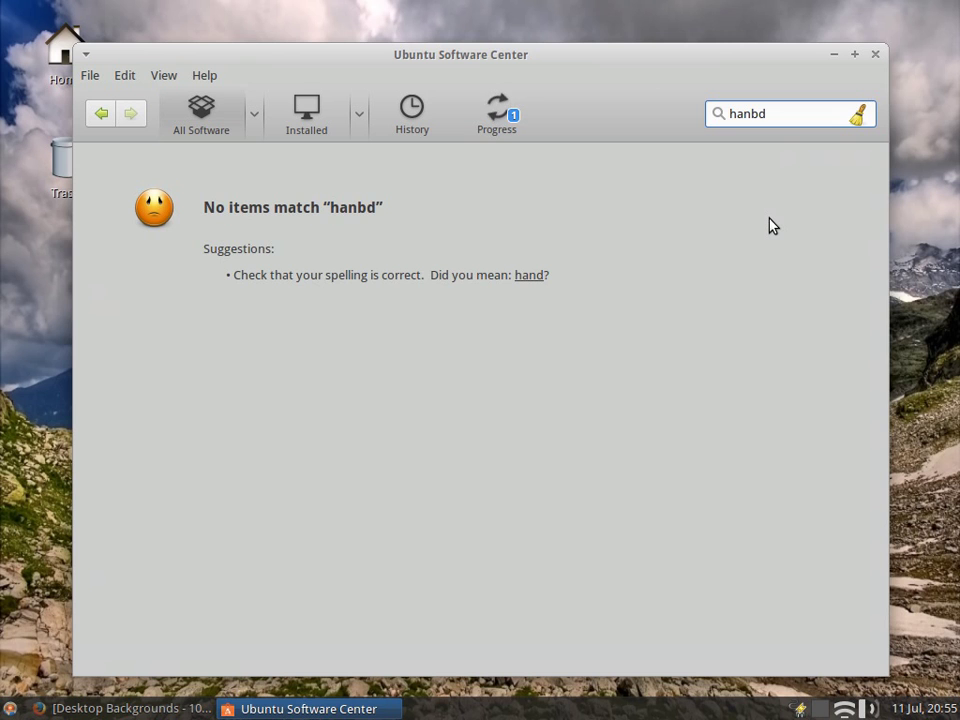
{"action": "key", "text": "BackSpace"}
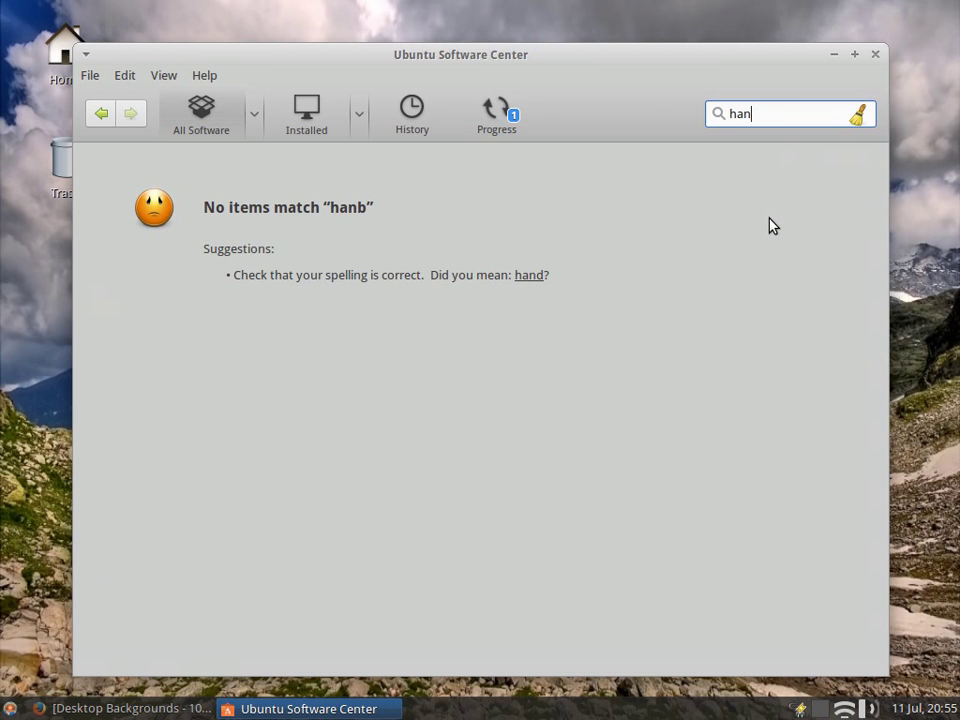
{"action": "type", "text": "db"}
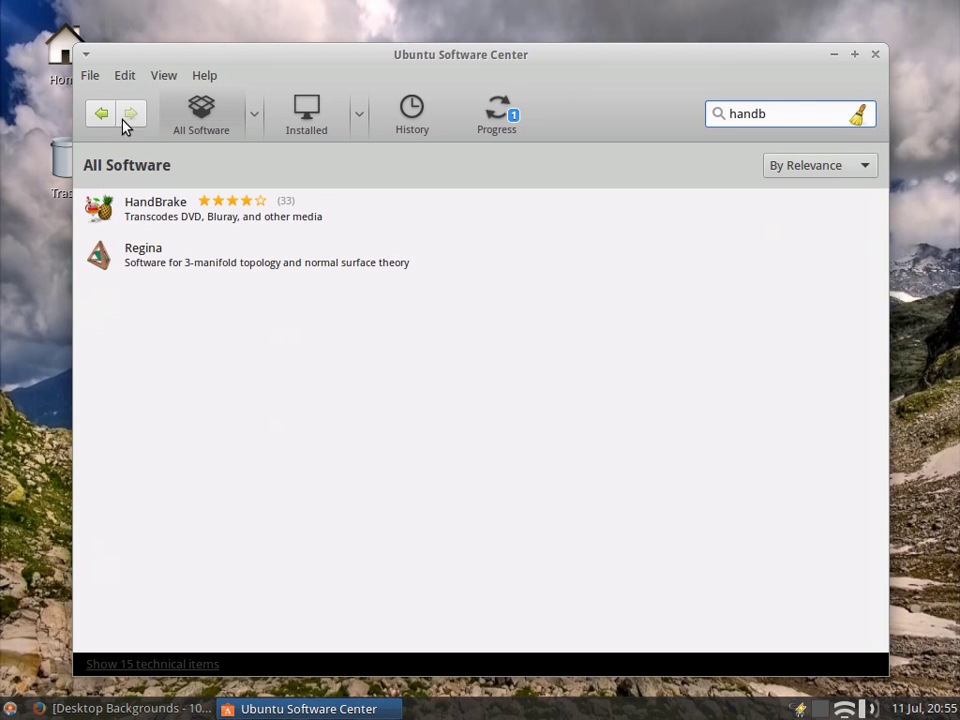
{"action": "left_click", "coordinate": [146, 211]}
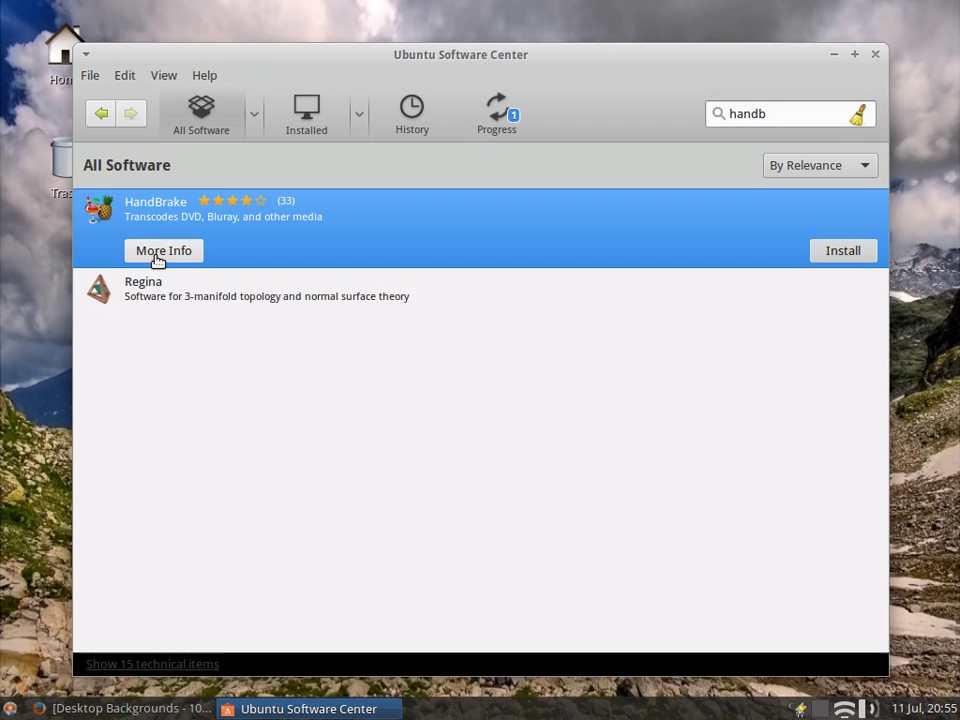
Step: Open HandBrake's More Info page and review its description, add-ons and version 0.9.9 details
{"action": "left_click", "coordinate": [160, 251]}
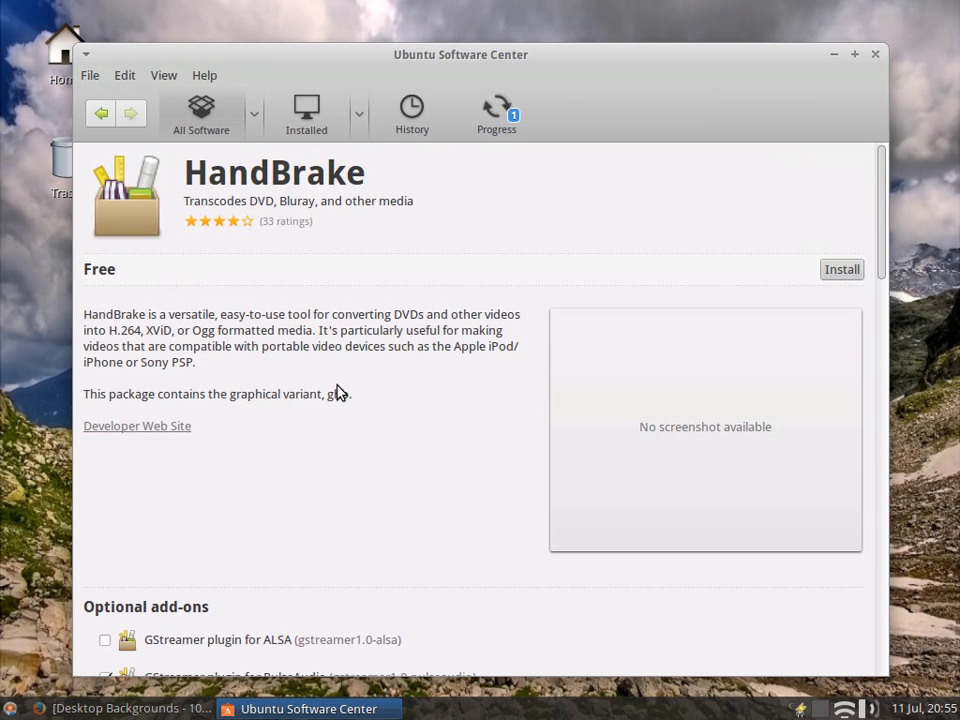
{"action": "scroll", "coordinate": [336, 392], "scroll_direction": "down", "scroll_amount": 5}
{"action": "scroll", "coordinate": [336, 392], "scroll_direction": "down", "scroll_amount": 6}
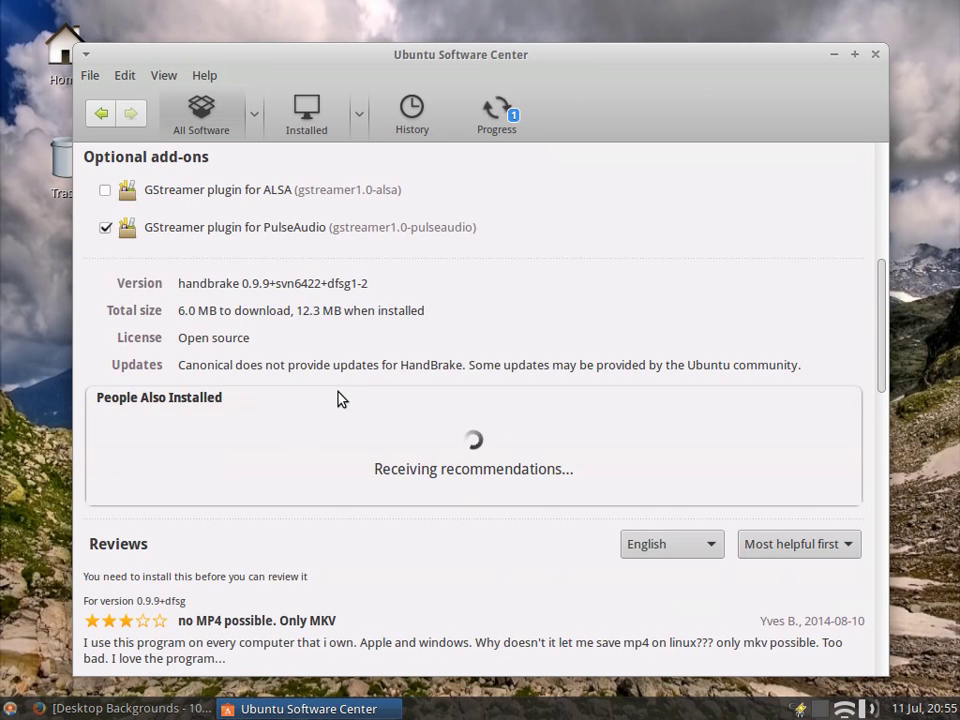
{"action": "scroll", "coordinate": [338, 402], "scroll_direction": "up", "scroll_amount": 11}
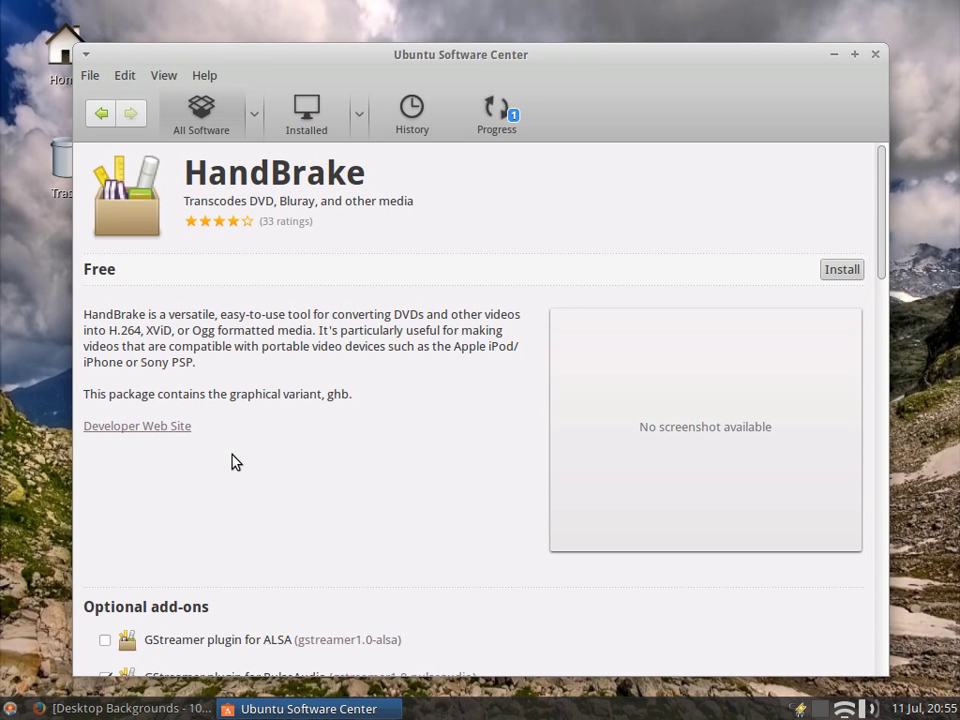
{"action": "scroll", "coordinate": [235, 462], "scroll_direction": "down", "scroll_amount": 3}
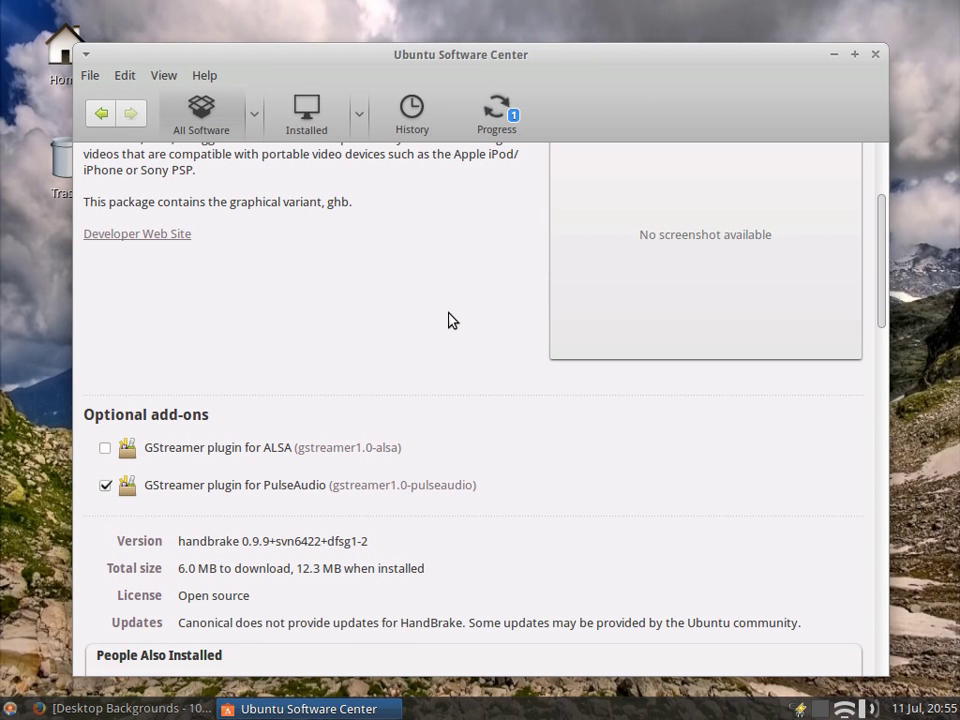
{"action": "scroll", "coordinate": [300, 345], "scroll_direction": "up", "scroll_amount": 4}
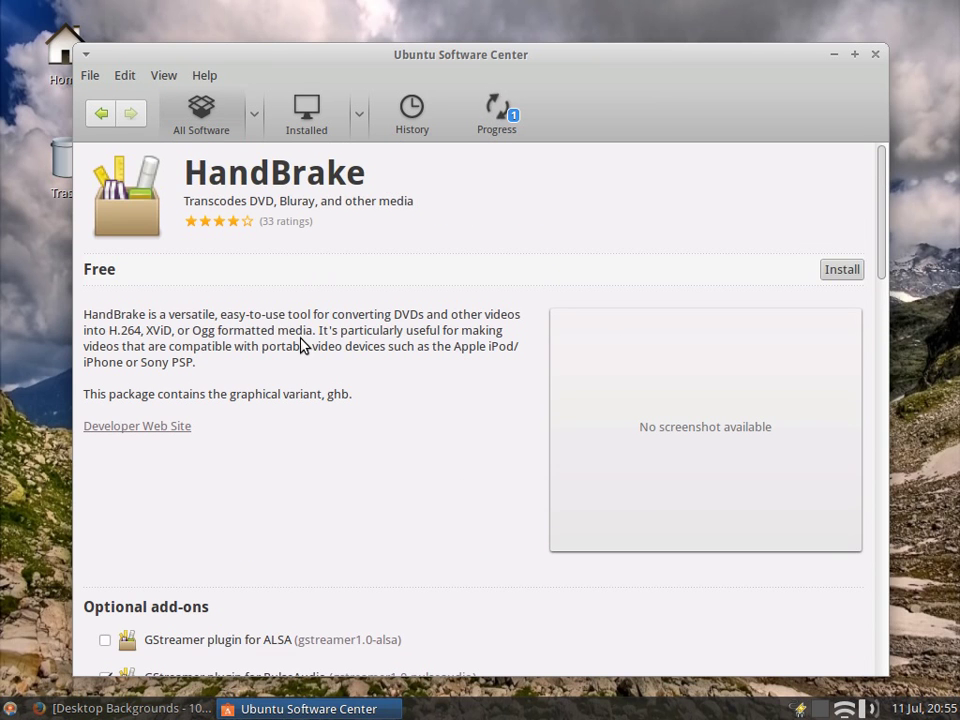
Step: Install HandBrake and view its progress in the Progress list
{"action": "left_click", "coordinate": [845, 271]}
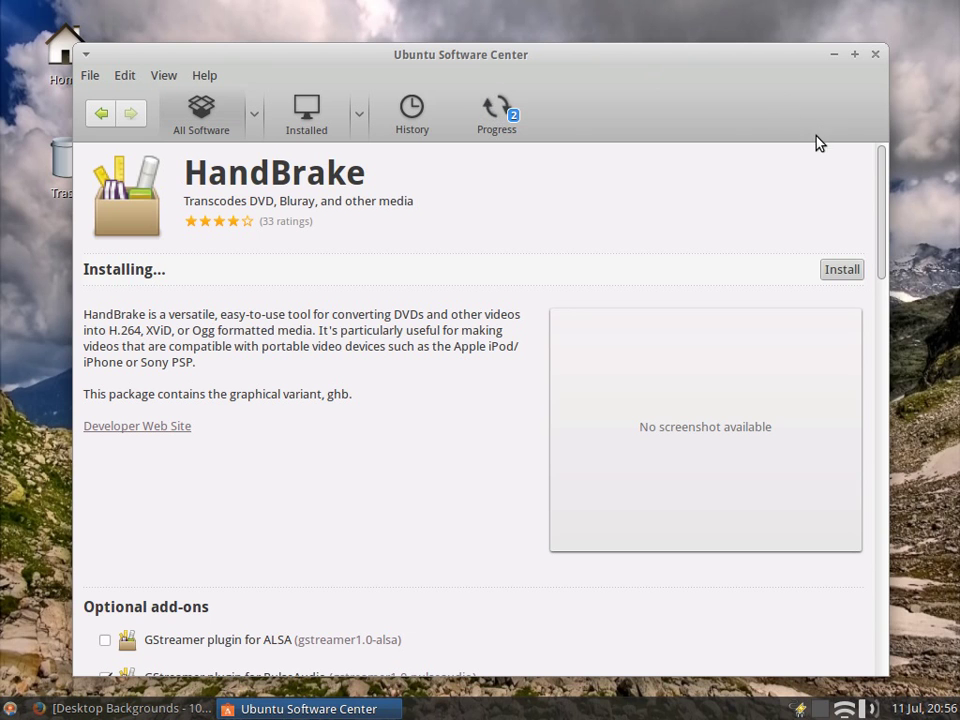
{"action": "left_click", "coordinate": [505, 124]}
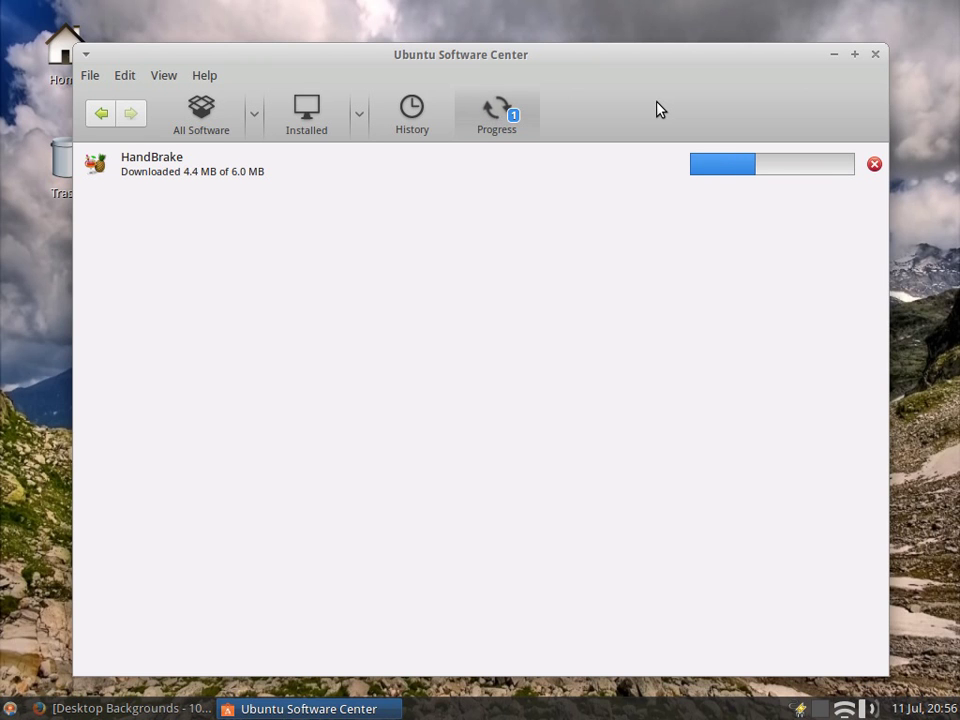
Step: Launch LibreOffice Writer from the Office category of the applications menu
{"action": "left_click", "coordinate": [3, 713]}
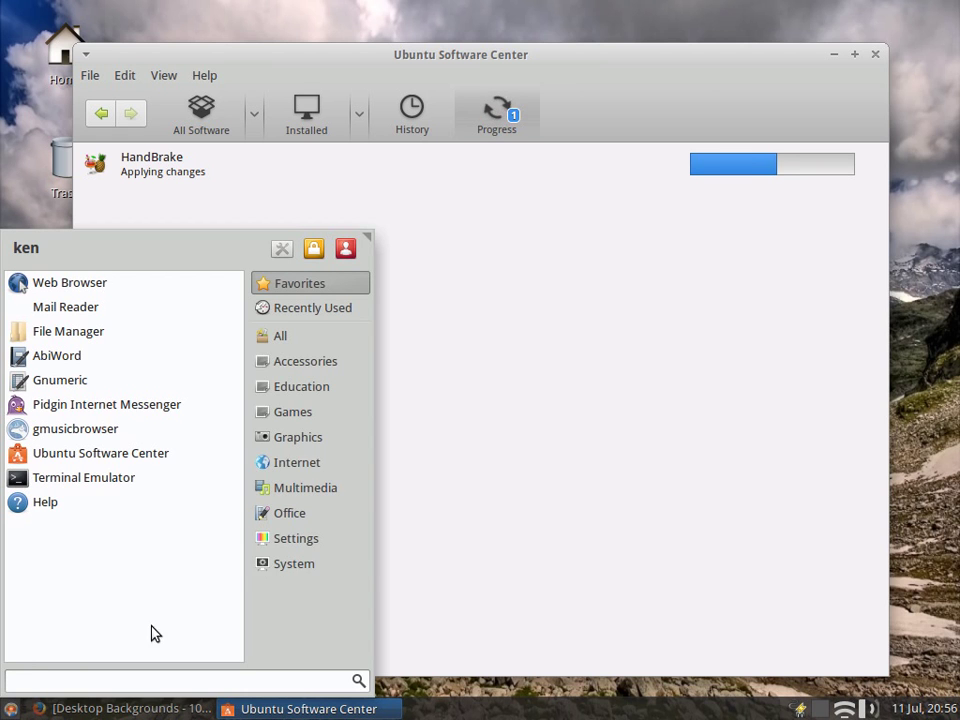
{"action": "left_click", "coordinate": [279, 514]}
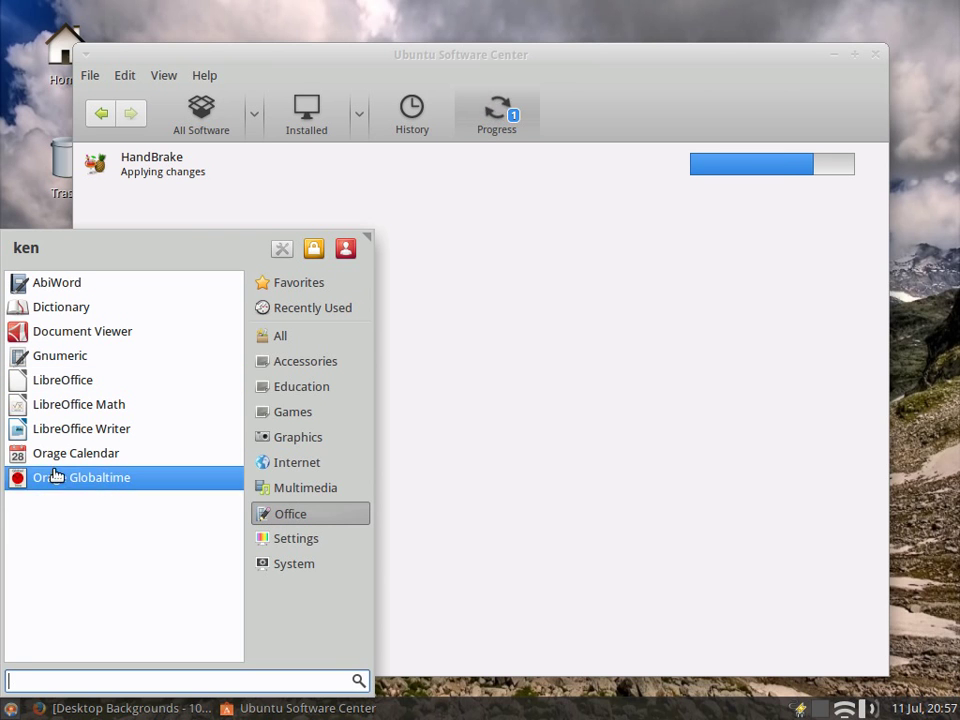
{"action": "left_click", "coordinate": [64, 428]}
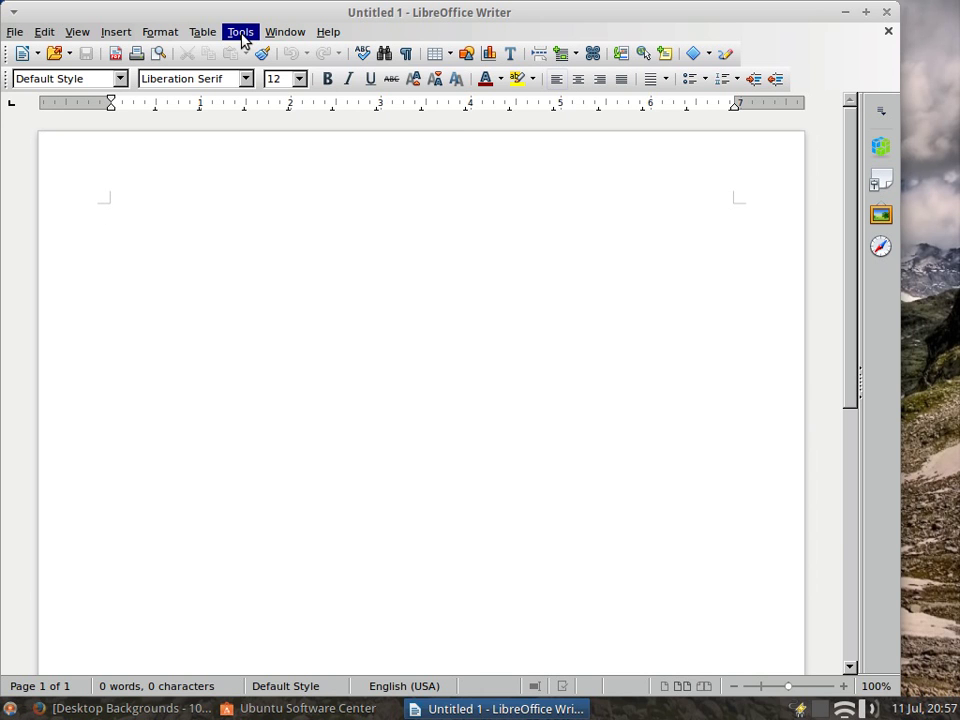
Step: Turn off the Java runtime in LibreOffice's Advanced options, then close the blank Writer document
{"action": "left_click", "coordinate": [241, 38]}
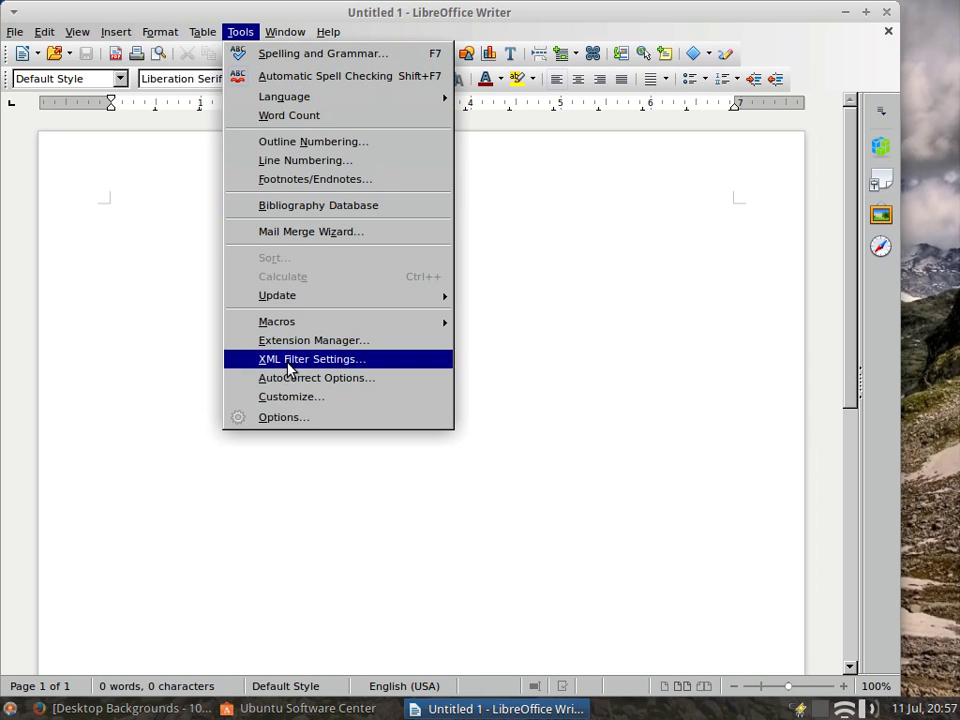
{"action": "left_click", "coordinate": [273, 420]}
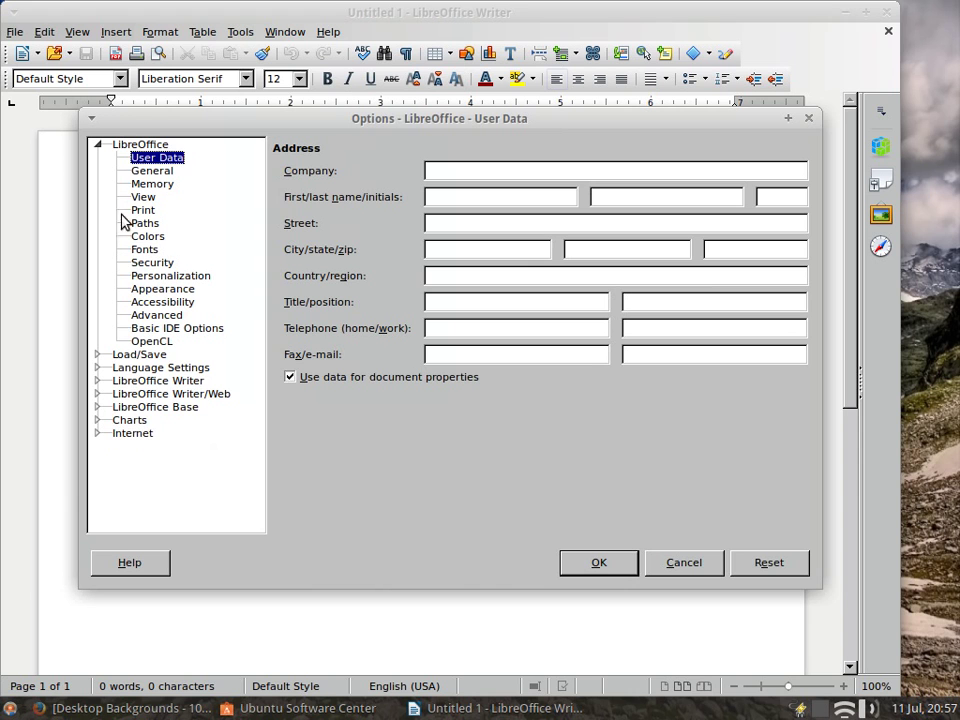
{"action": "left_click", "coordinate": [142, 316]}
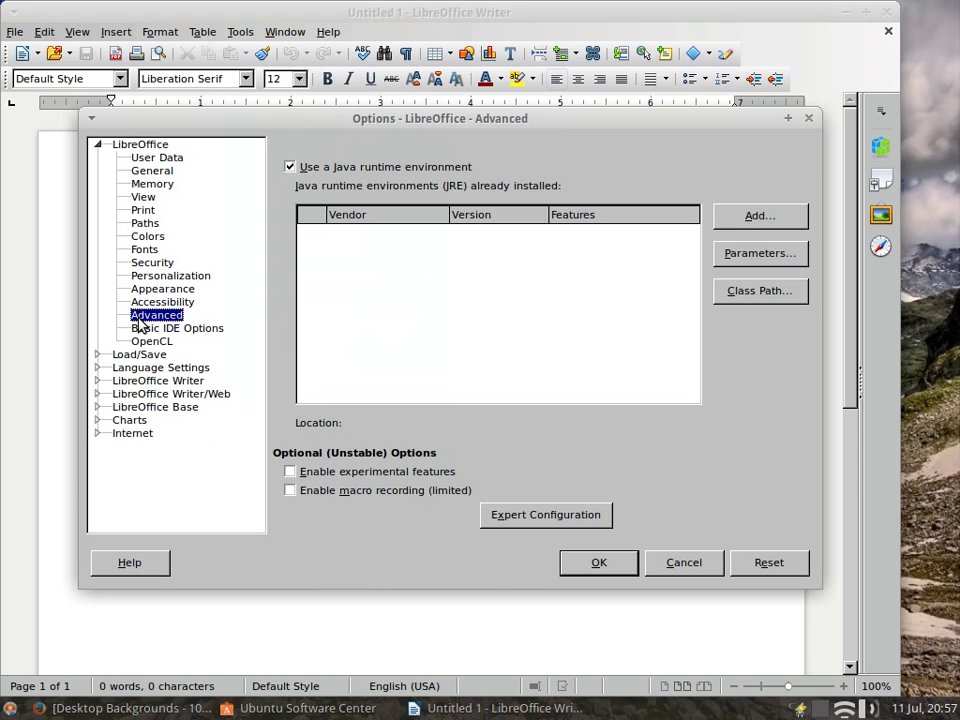
{"action": "left_click", "coordinate": [290, 167]}
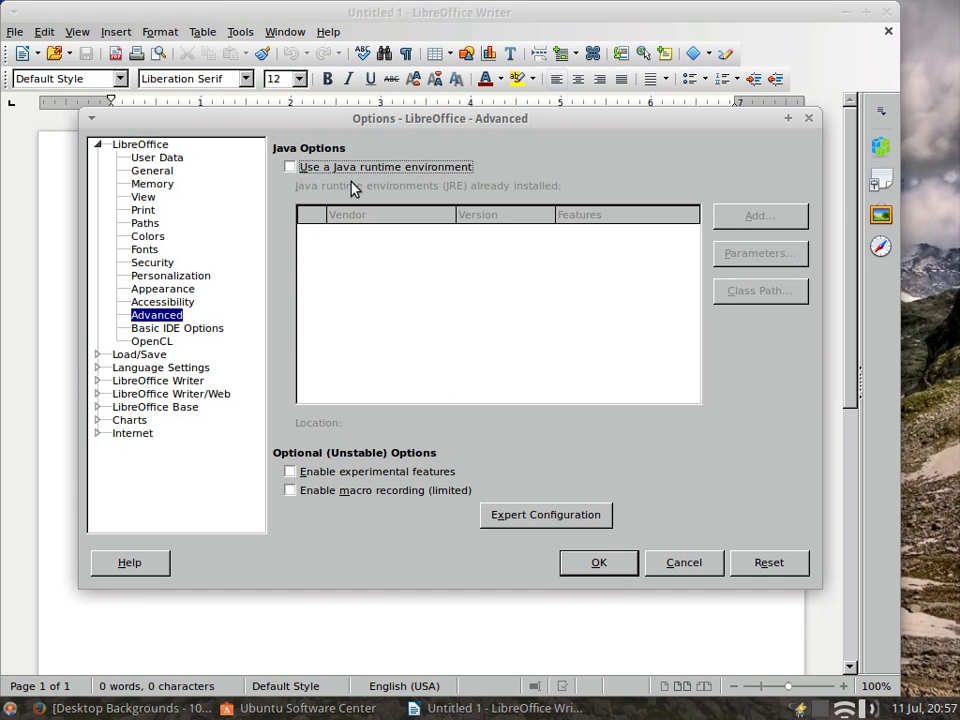
{"action": "left_click", "coordinate": [583, 566]}
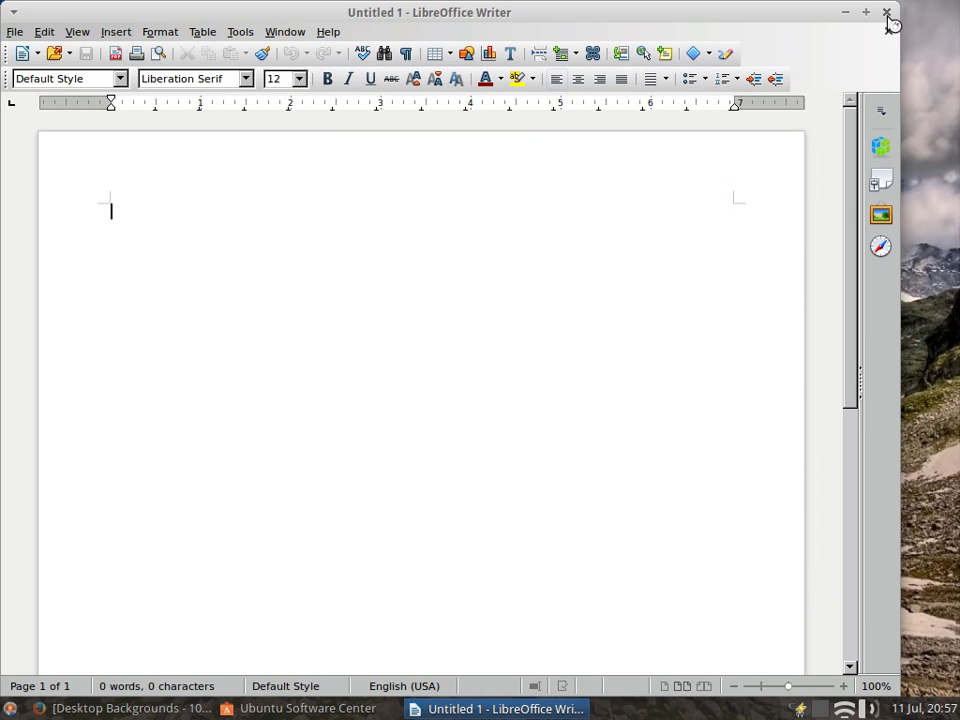
{"action": "left_click", "coordinate": [887, 14]}
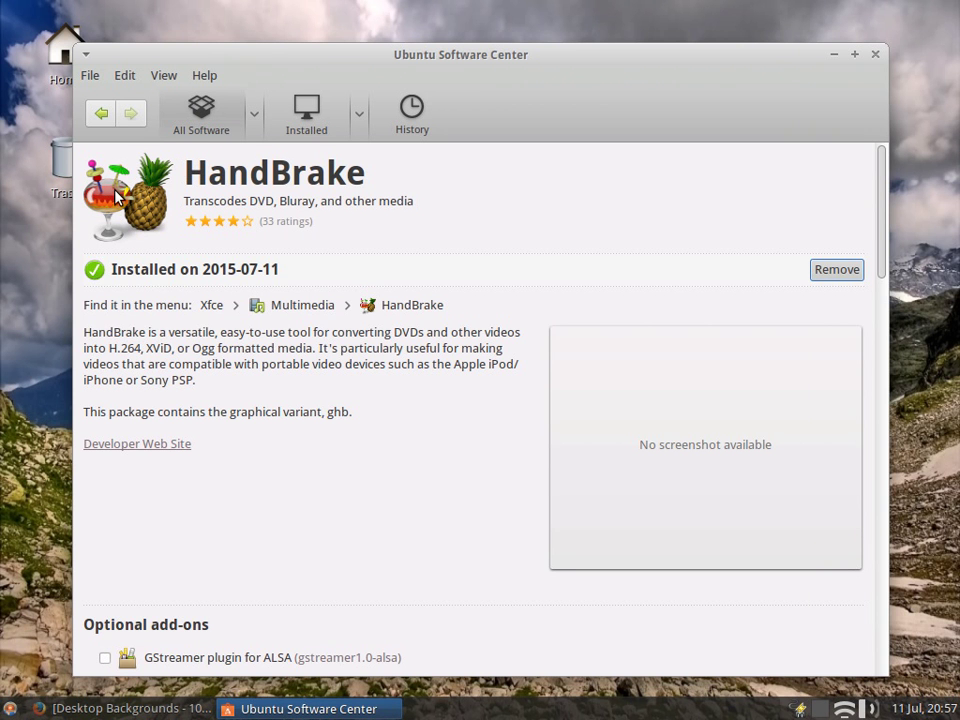
Step: Close Software Center and launch HandBrake from the Multimedia applications menu
{"action": "left_click", "coordinate": [875, 56]}
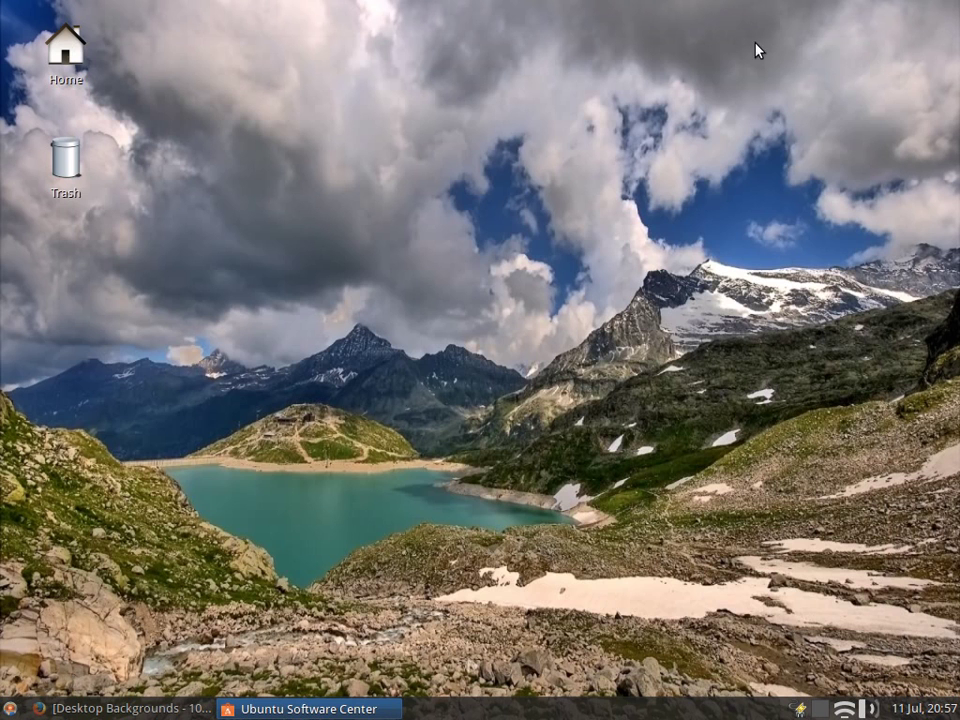
{"action": "left_click", "coordinate": [7, 708]}
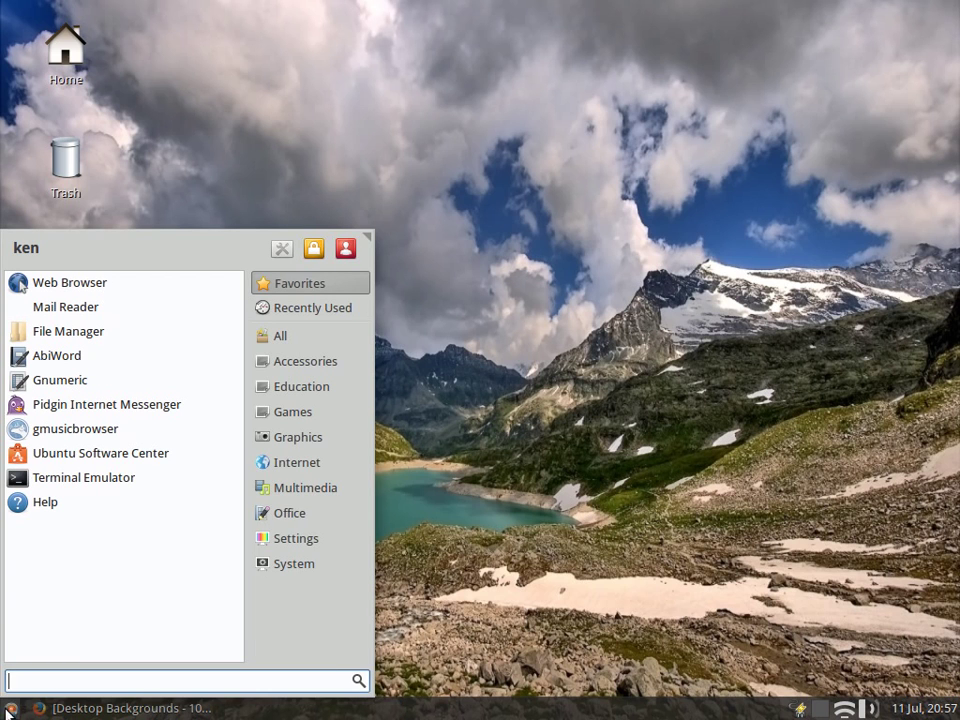
{"action": "left_click", "coordinate": [297, 438]}
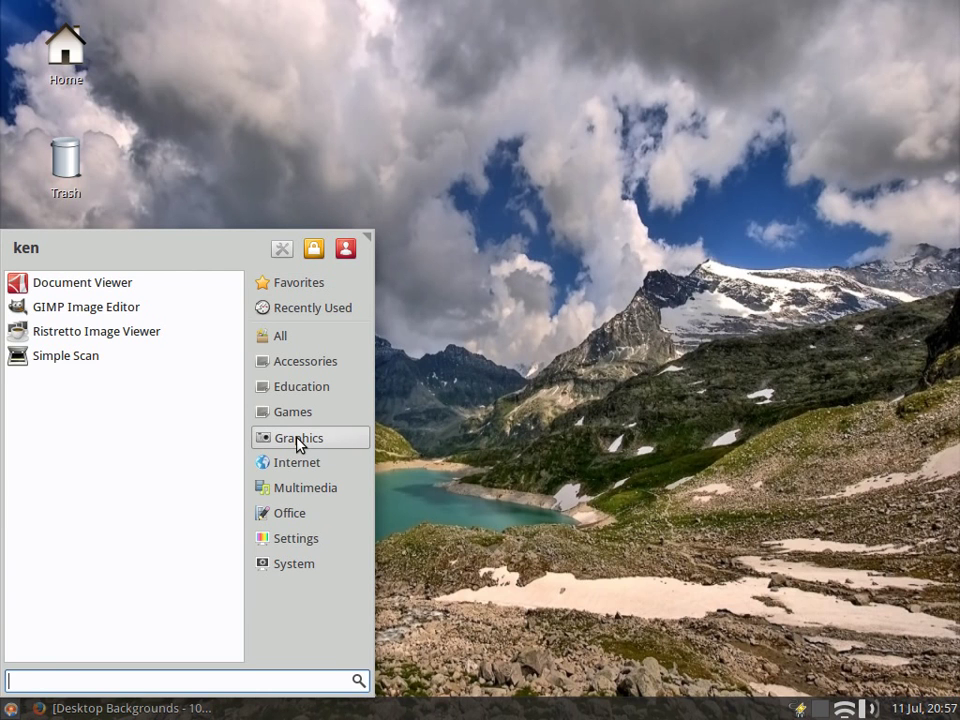
{"action": "left_click", "coordinate": [297, 495]}
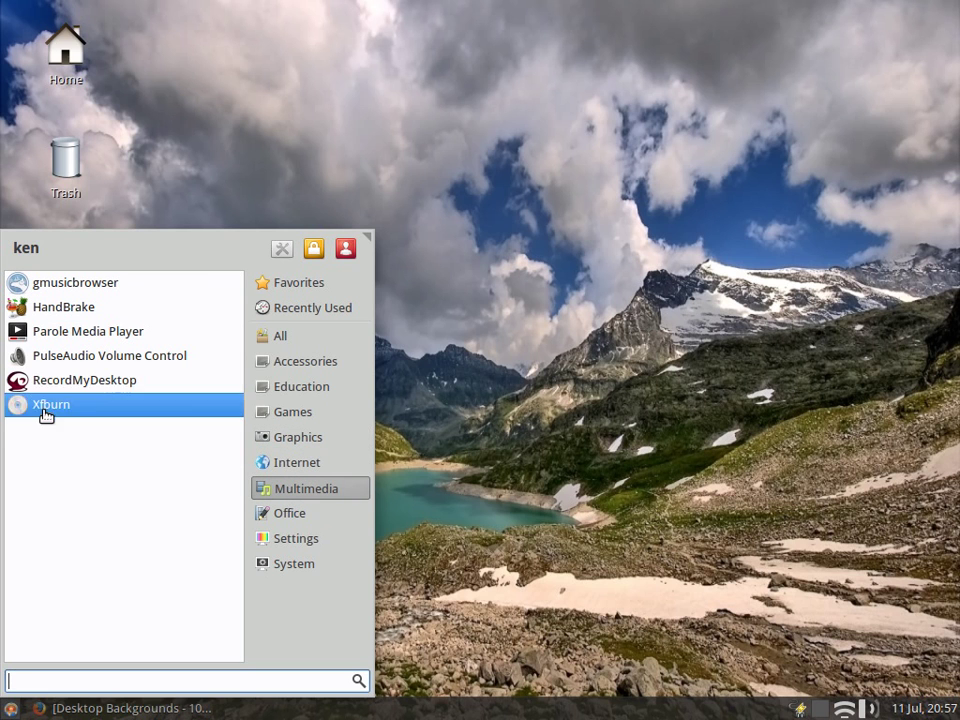
{"action": "left_click", "coordinate": [82, 314]}
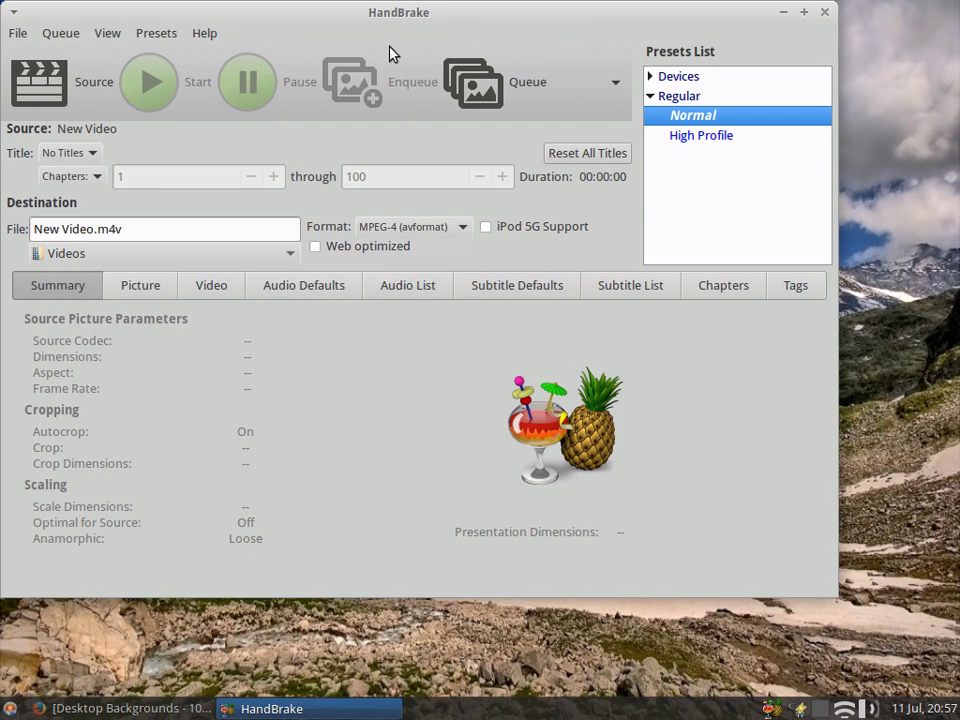
Step: View HandBrake's About information and dismiss it
{"action": "left_click", "coordinate": [199, 36]}
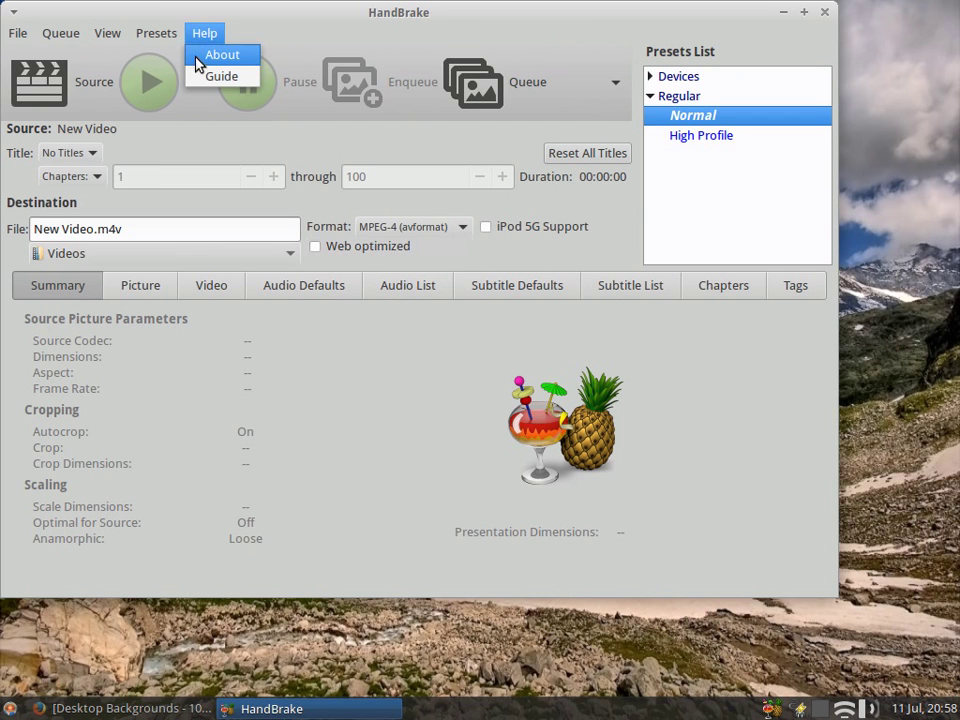
{"action": "left_click", "coordinate": [201, 57]}
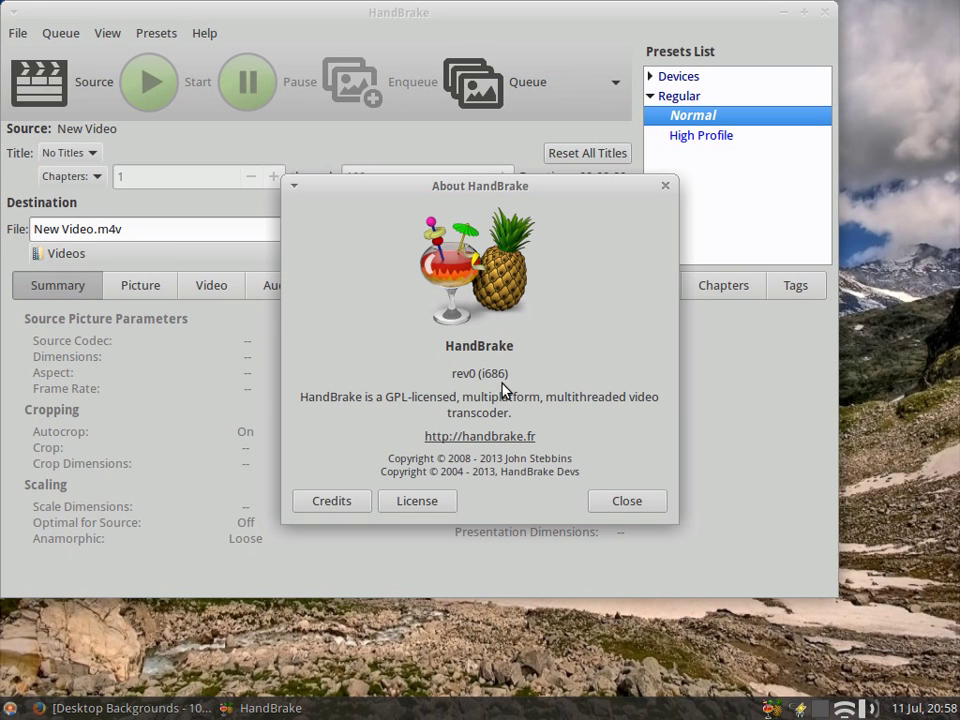
{"action": "left_click", "coordinate": [627, 501]}
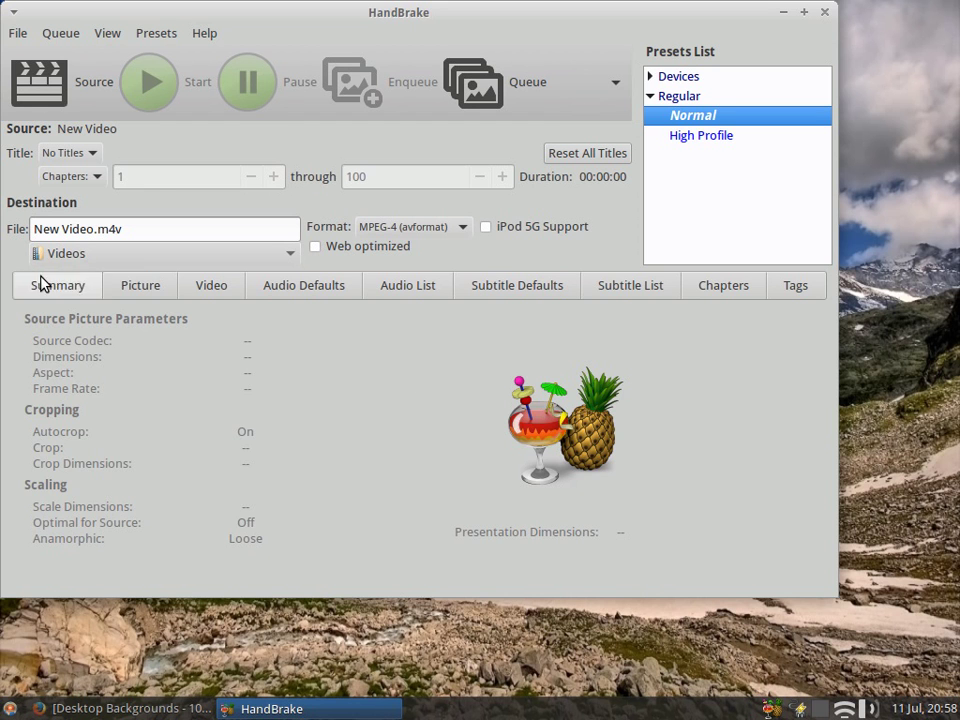
Step: Look through the Picture, Video and Audio Defaults settings, then close HandBrake
{"action": "left_click", "coordinate": [136, 283]}
{"action": "left_click", "coordinate": [192, 287]}
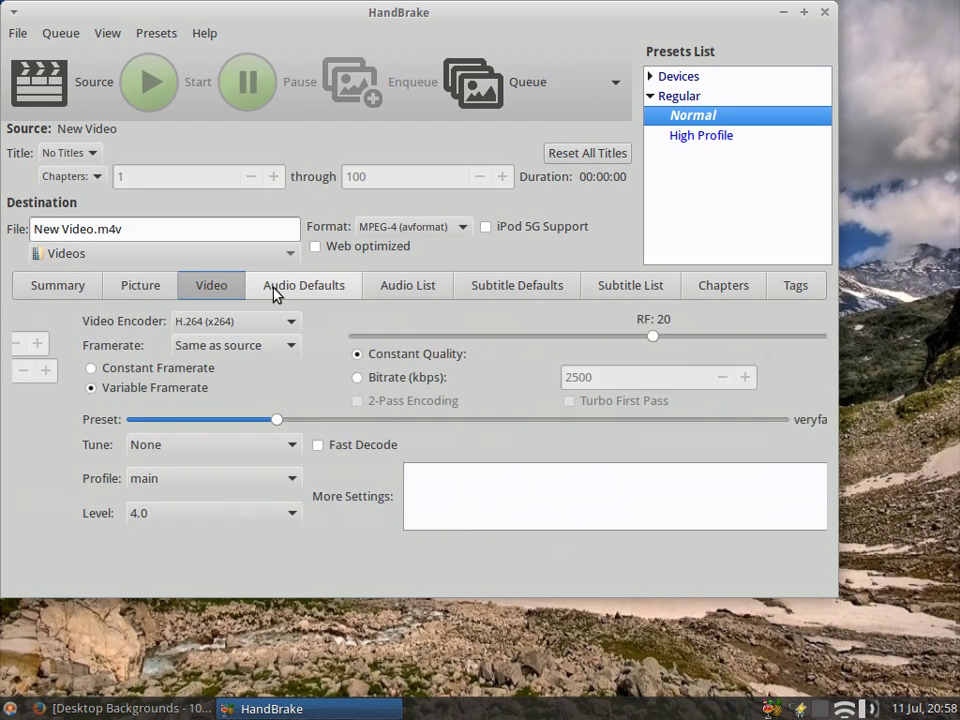
{"action": "left_click", "coordinate": [289, 290]}
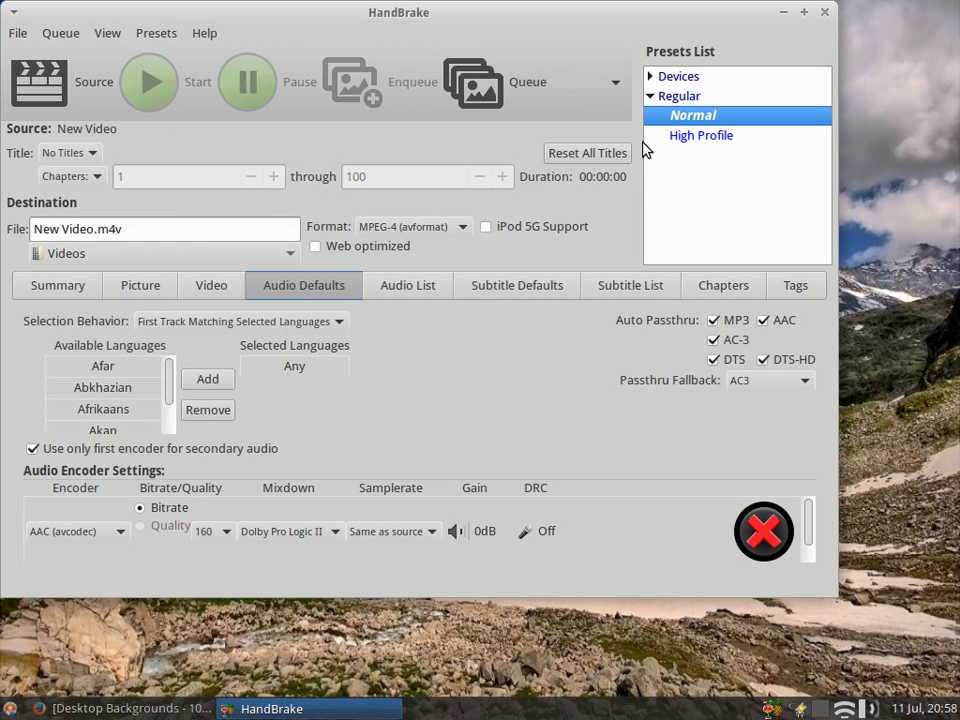
{"action": "left_click", "coordinate": [825, 13]}
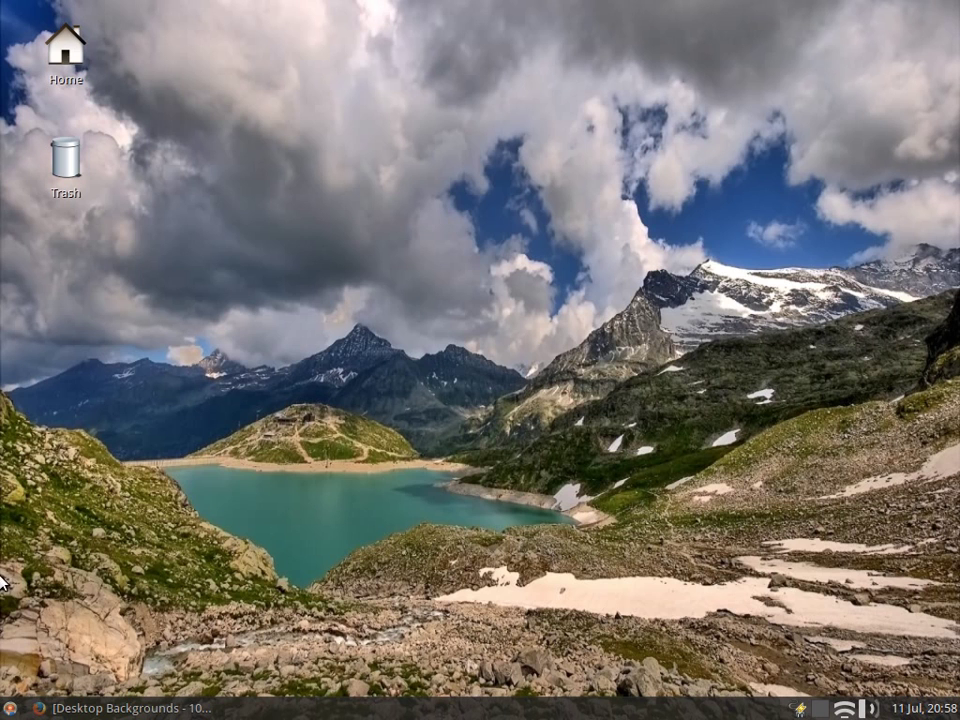
Step: Open the Whisker applications menu from the bottom-left of the taskbar
{"action": "left_click", "coordinate": [8, 708]}
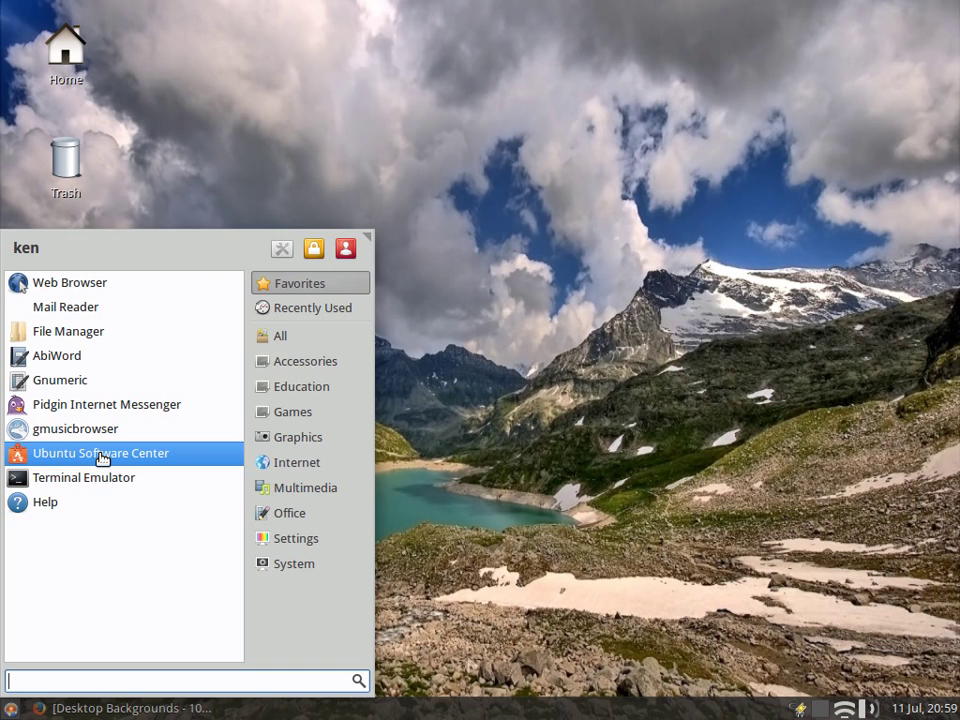
Step: Search Ubuntu Software Center for 'syna' and select Synaptic Package Manager
{"action": "left_click", "coordinate": [101, 455]}
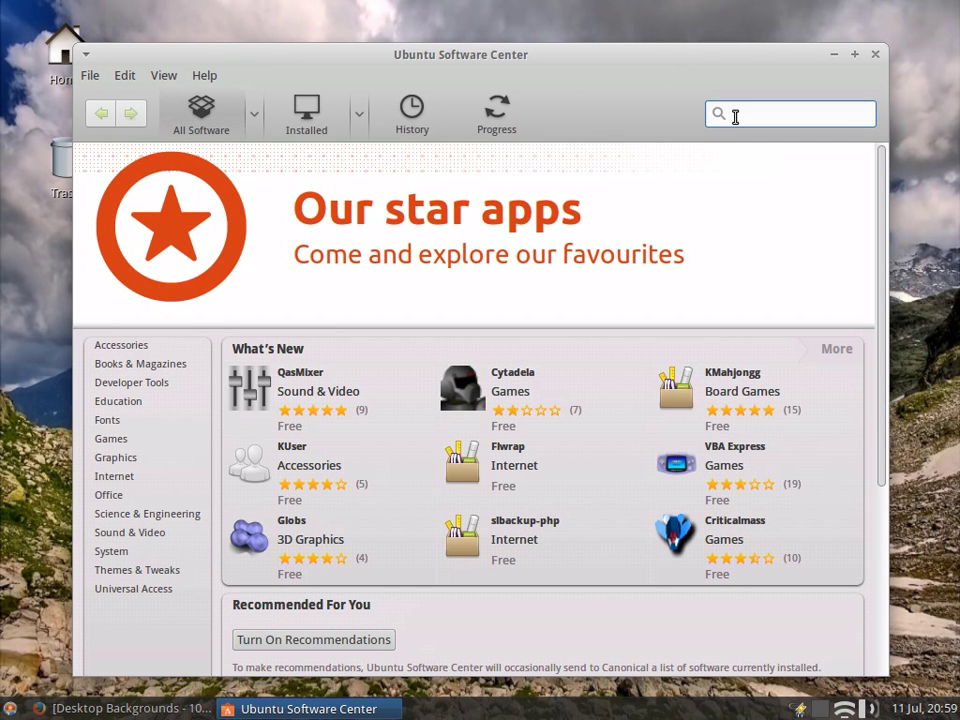
{"action": "type", "text": "syna"}
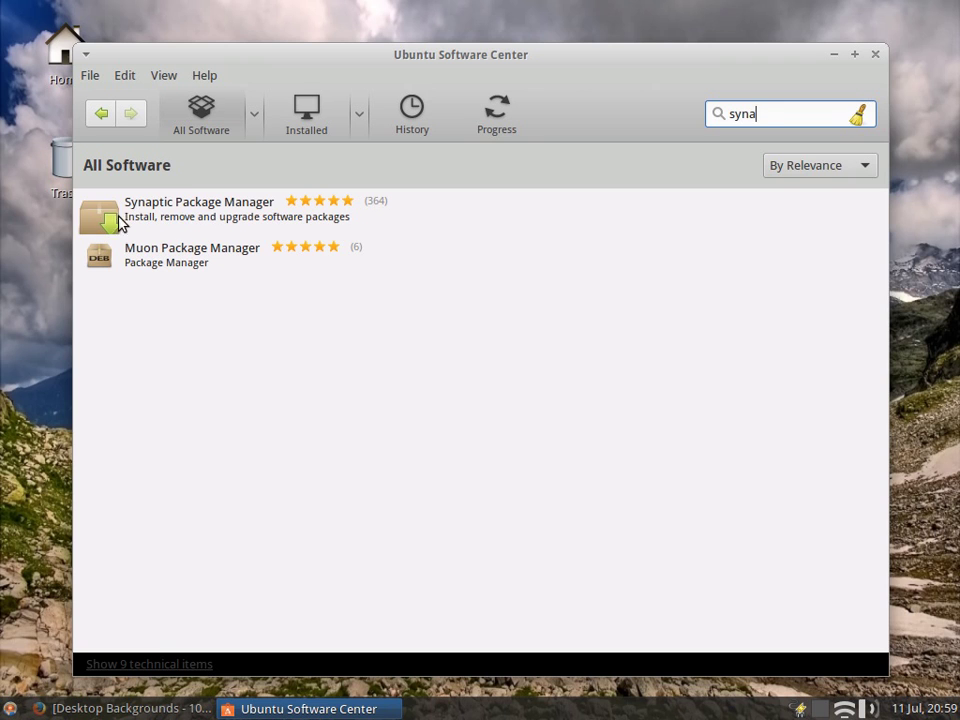
{"action": "left_click", "coordinate": [207, 216]}
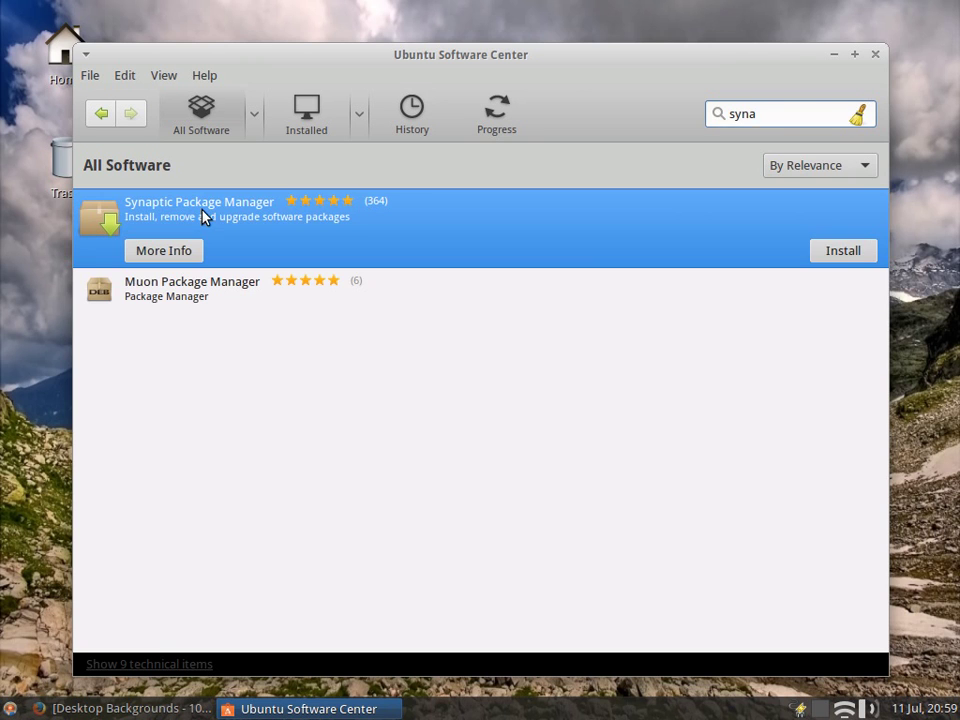
Step: Install Synaptic Package Manager, authorising with the account password
{"action": "left_click", "coordinate": [822, 252]}
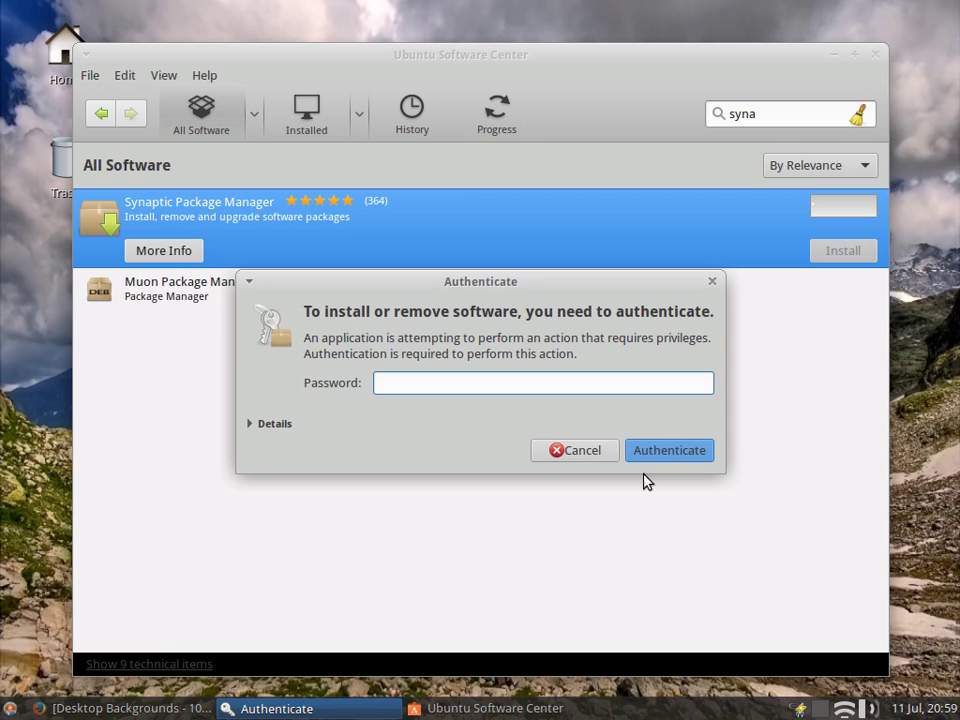
{"action": "type", "text": "p*****"}
{"action": "key", "text": "Return"}
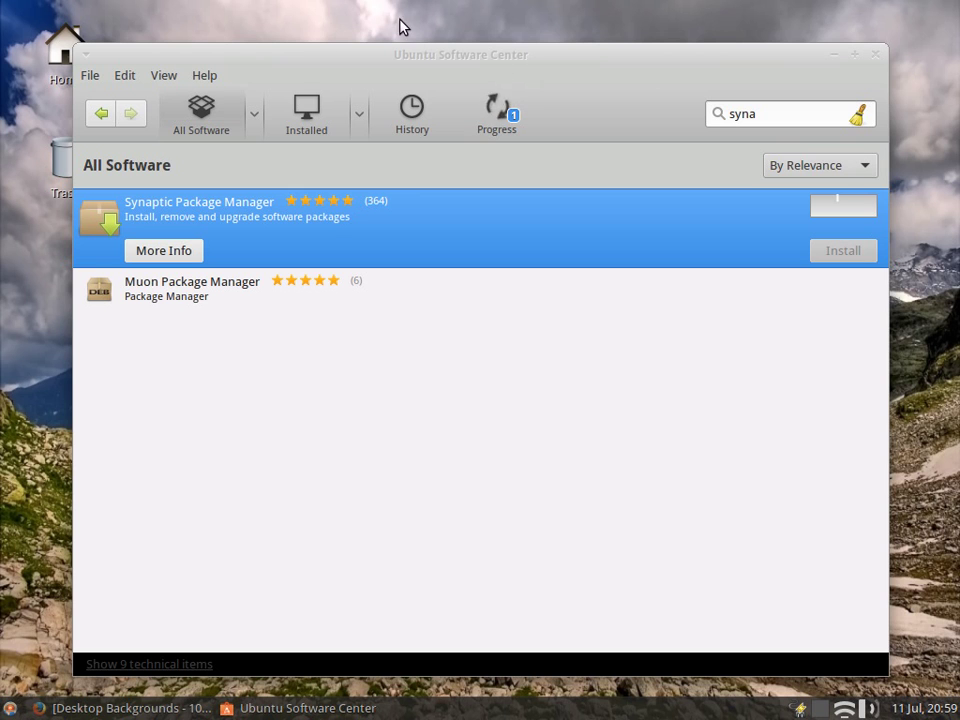
{"action": "left_click", "coordinate": [8, 708]}
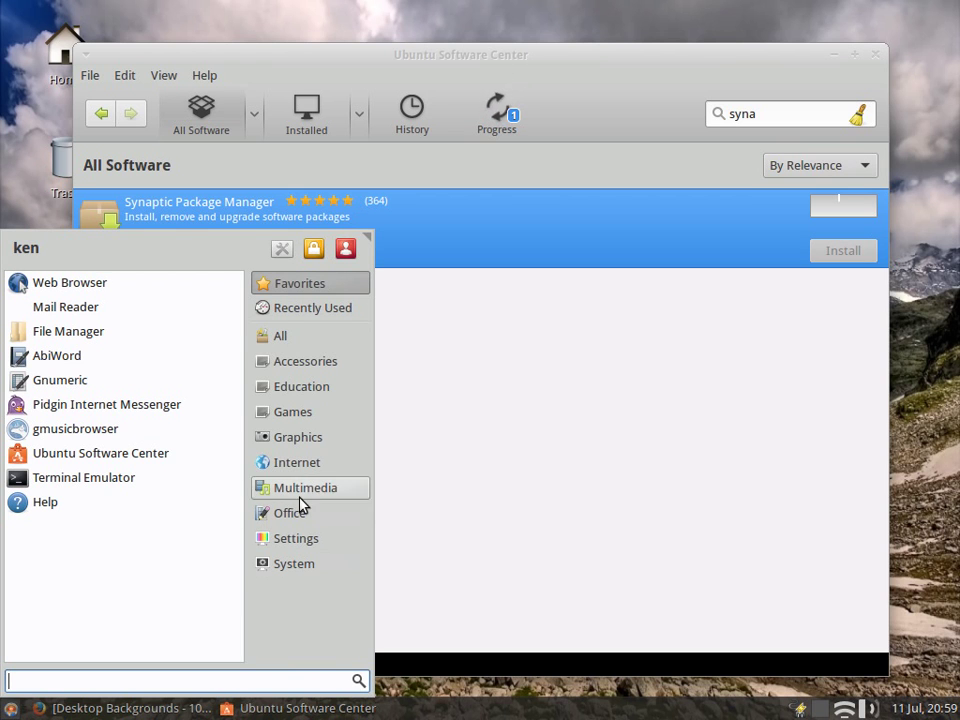
Step: Launch Firefox and open the bookmarked Desktop Backgrounds site
{"action": "left_click", "coordinate": [296, 464]}
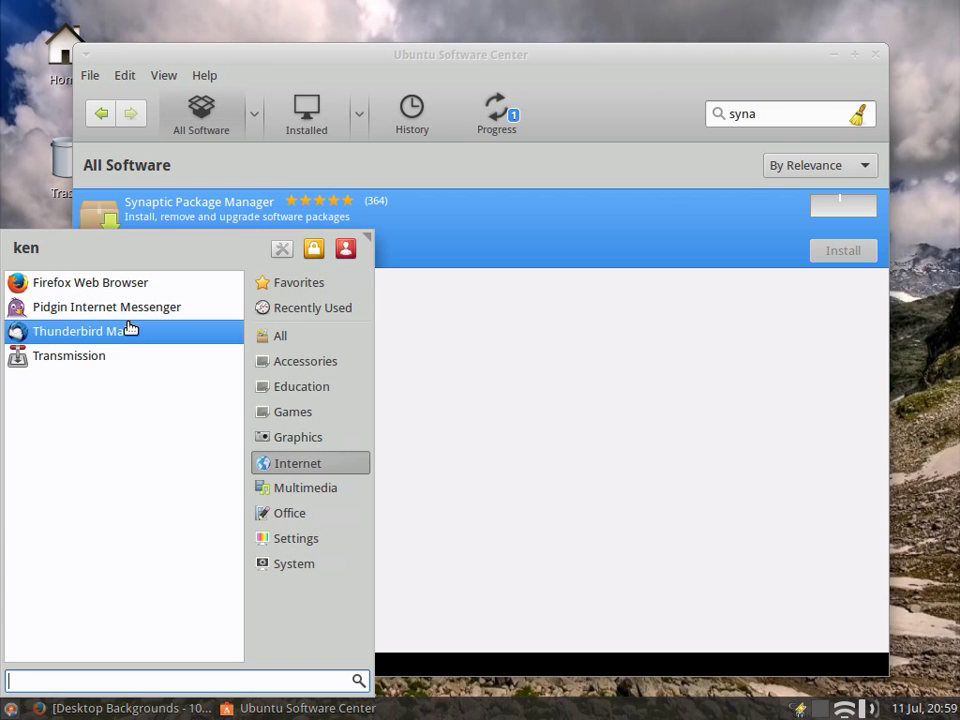
{"action": "left_click", "coordinate": [94, 284]}
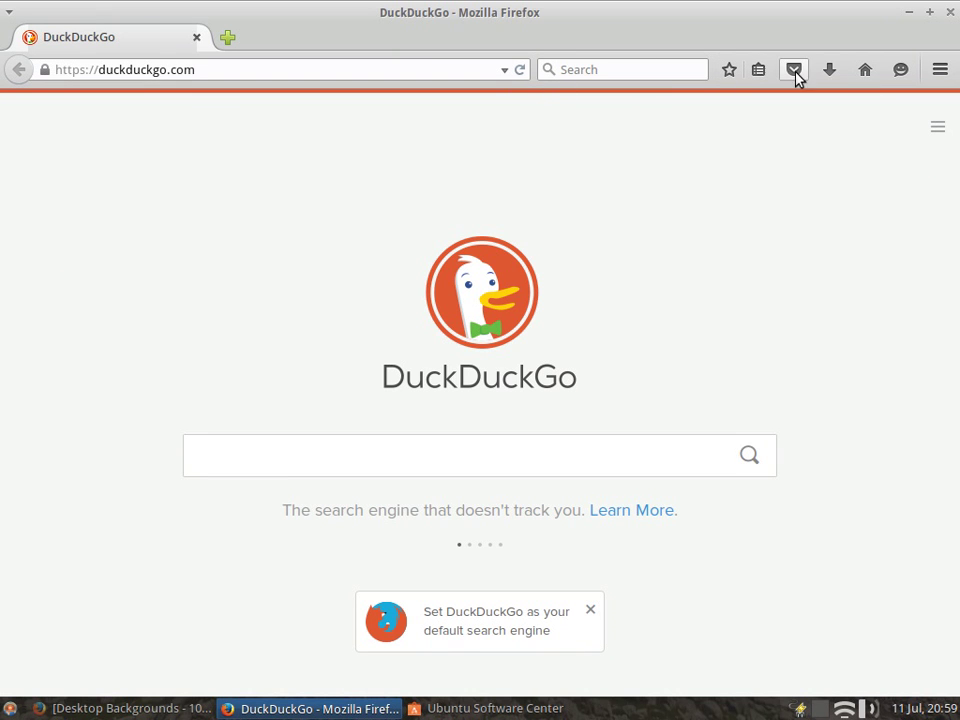
{"action": "left_click", "coordinate": [760, 70]}
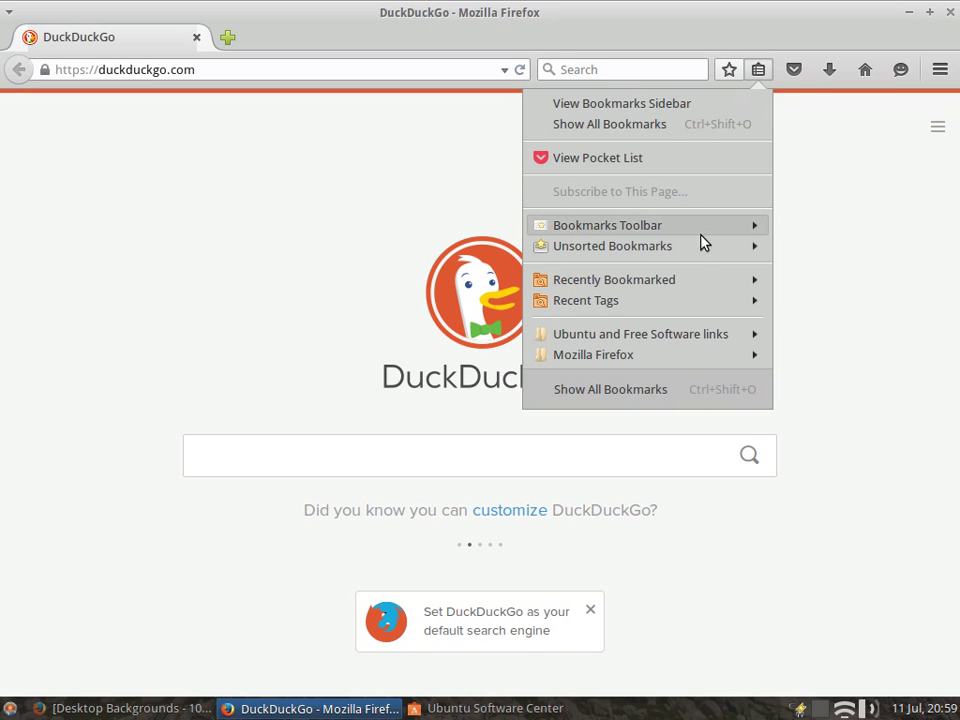
{"action": "mouse_move", "coordinate": [700, 250]}
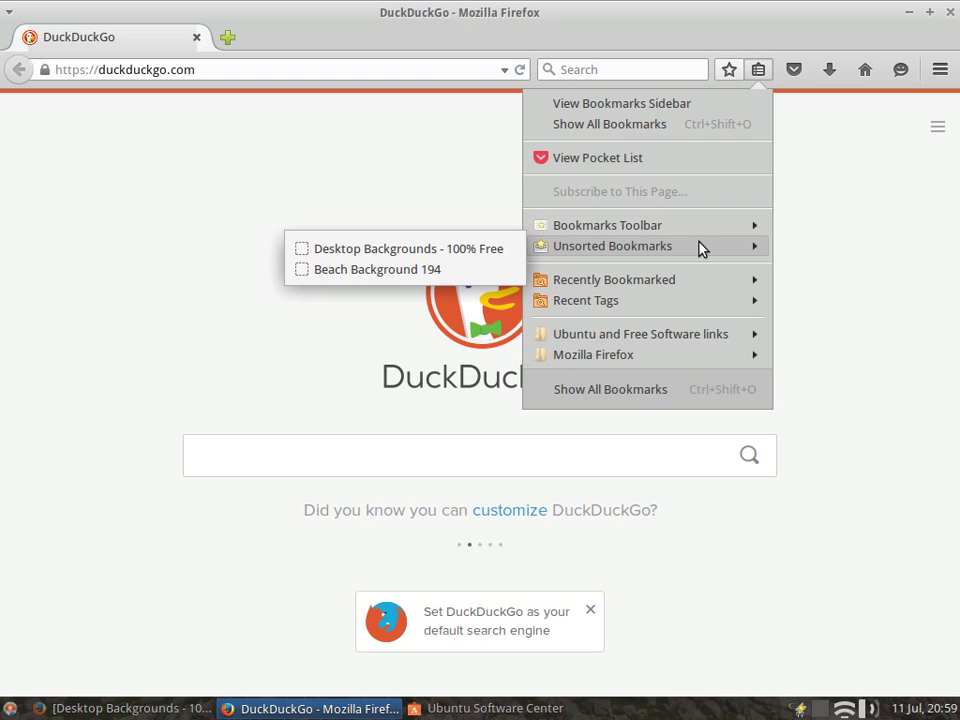
{"action": "left_click", "coordinate": [378, 256]}
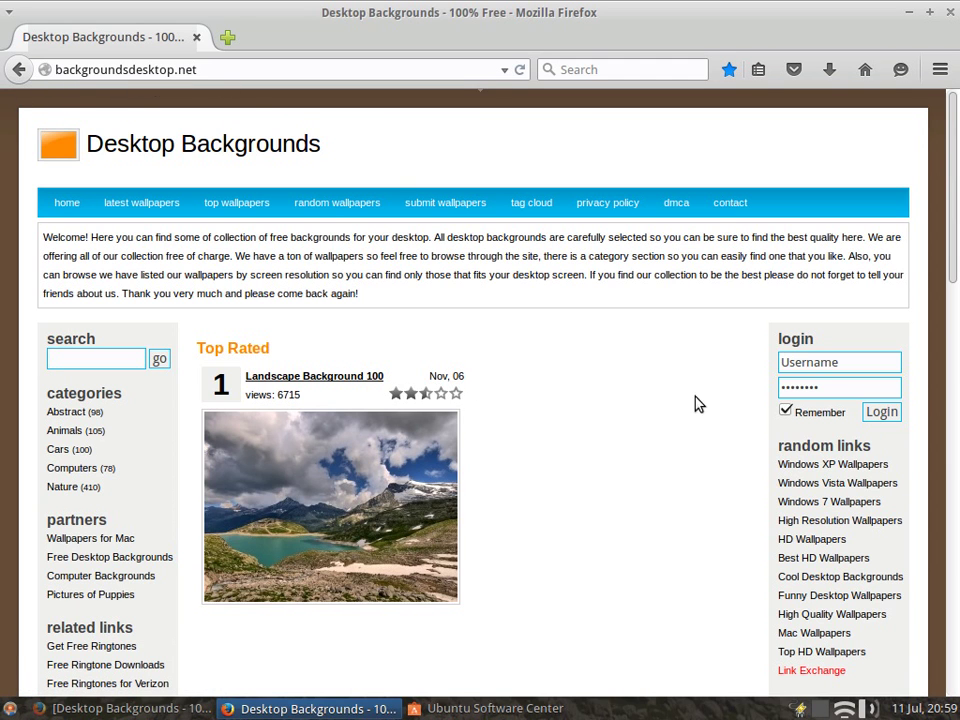
Step: Scroll down the backgroundsdesktop.net page and back up to the top
{"action": "scroll", "coordinate": [603, 338], "scroll_direction": "down", "scroll_amount": 10}
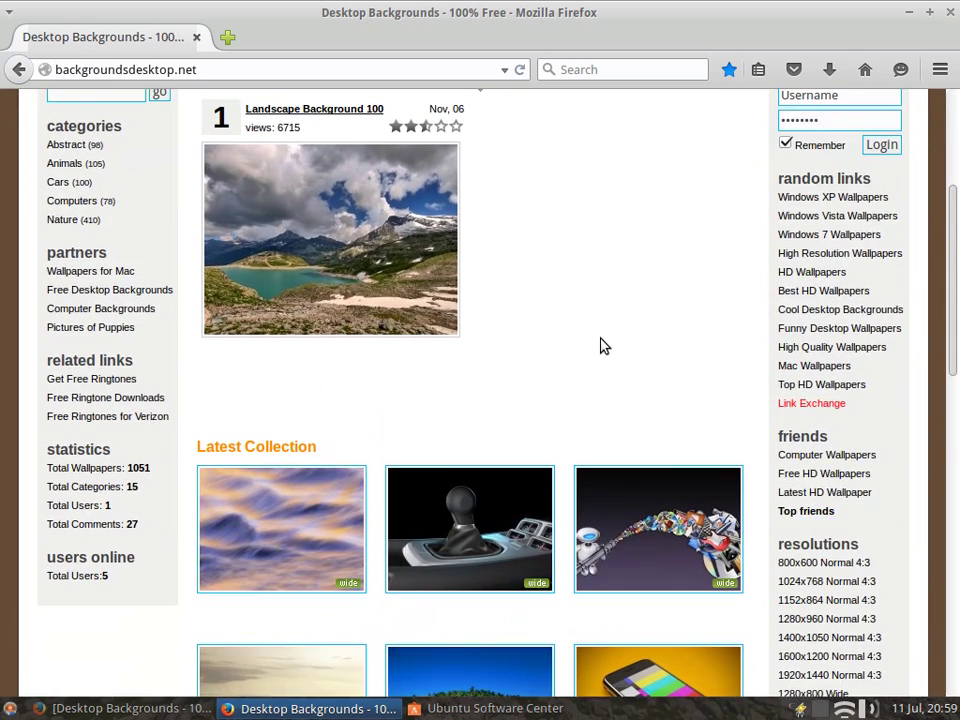
{"action": "scroll", "coordinate": [603, 343], "scroll_direction": "down", "scroll_amount": 10}
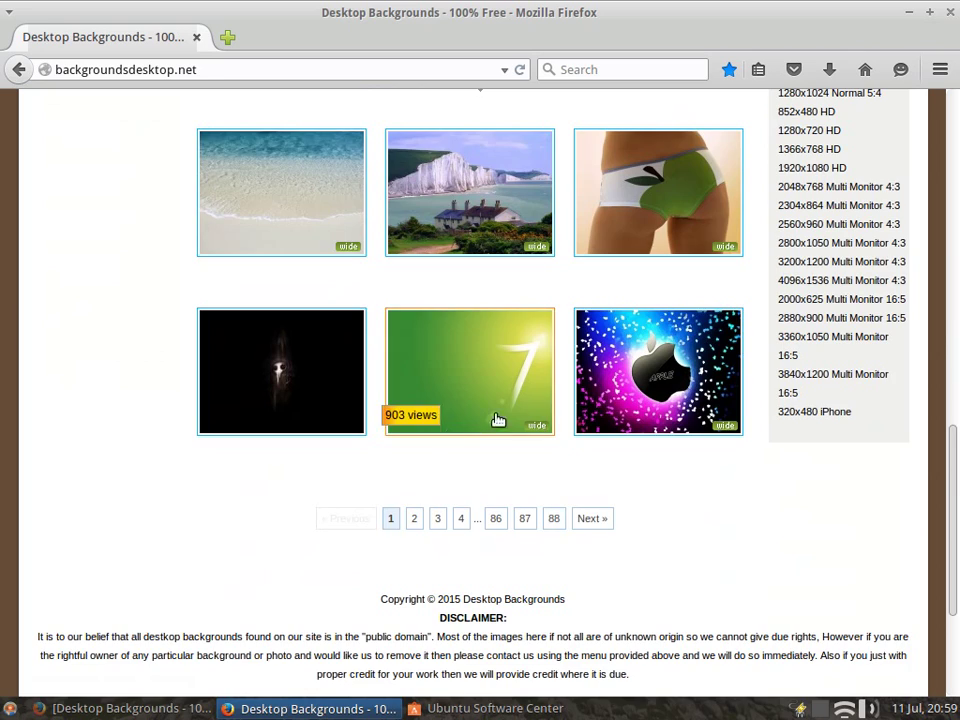
{"action": "scroll", "coordinate": [655, 305], "scroll_direction": "up", "scroll_amount": 12}
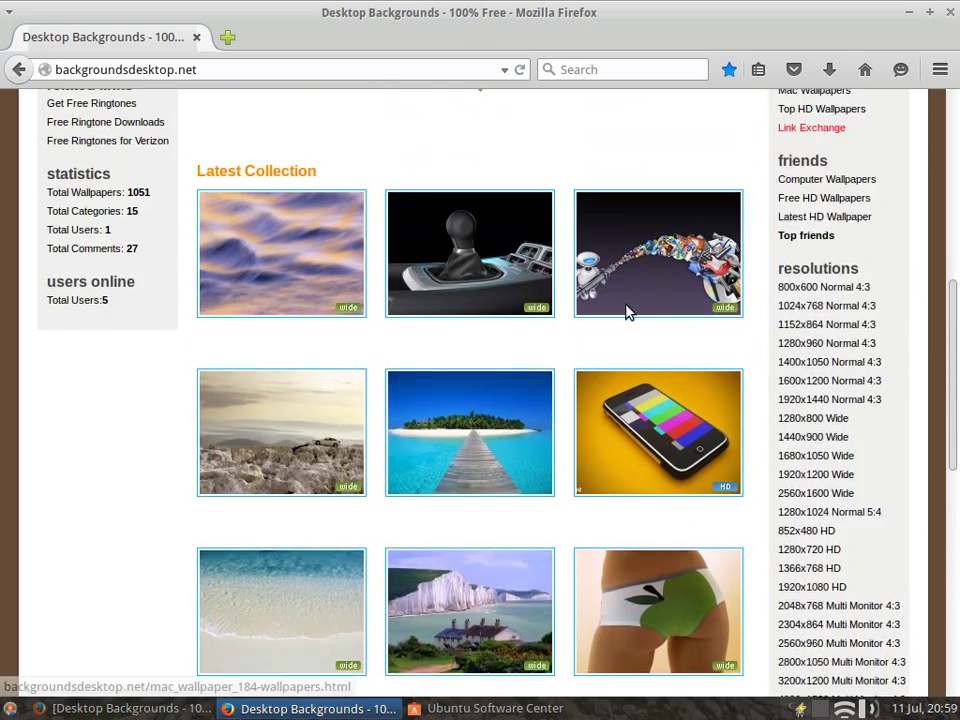
{"action": "scroll", "coordinate": [617, 314], "scroll_direction": "up", "scroll_amount": 7}
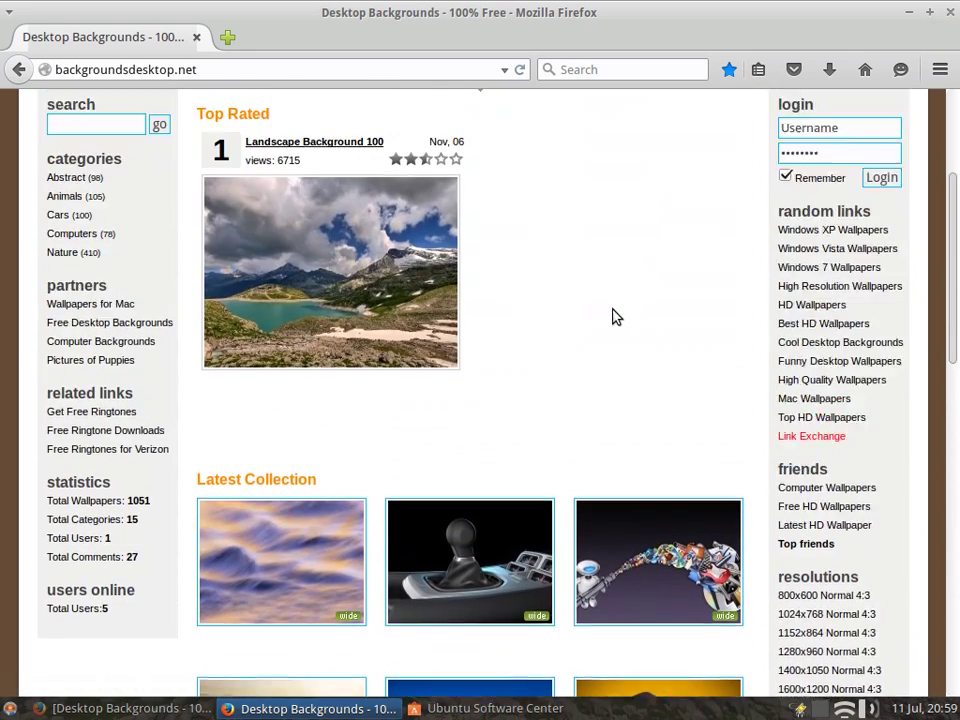
{"action": "scroll", "coordinate": [614, 316], "scroll_direction": "up", "scroll_amount": 2}
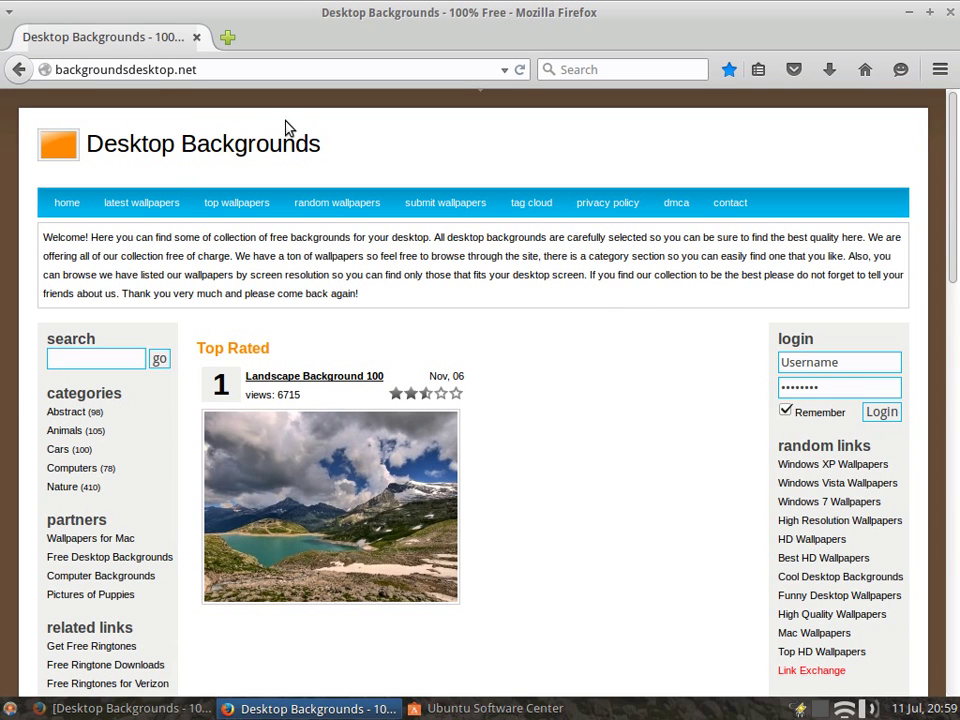
Step: Close Firefox and Ubuntu Software Center
{"action": "left_click", "coordinate": [950, 15]}
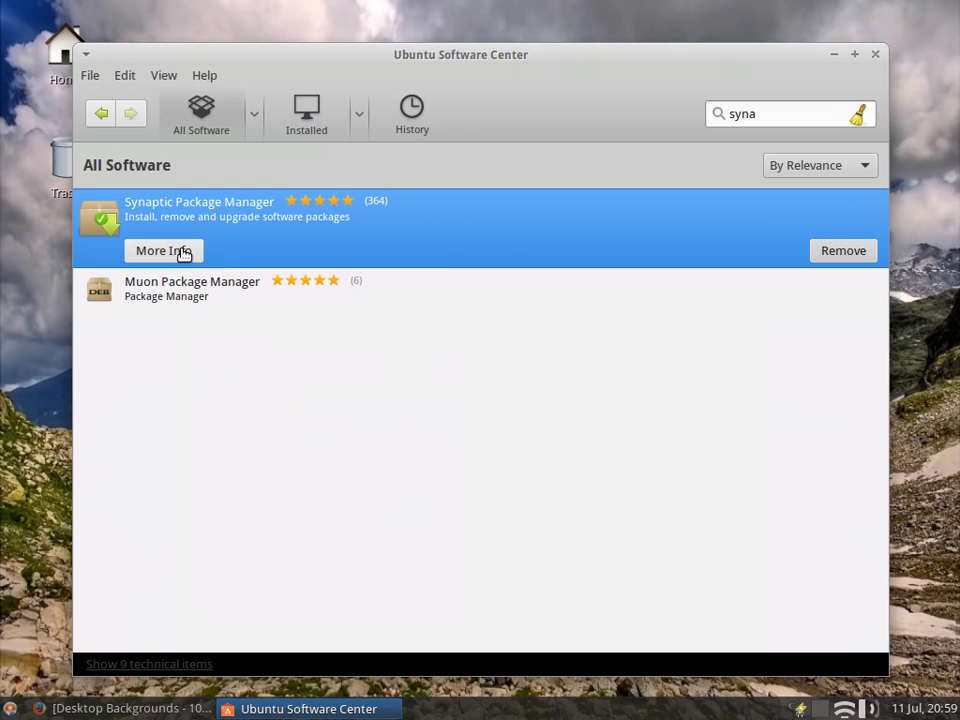
{"action": "left_click", "coordinate": [875, 55]}
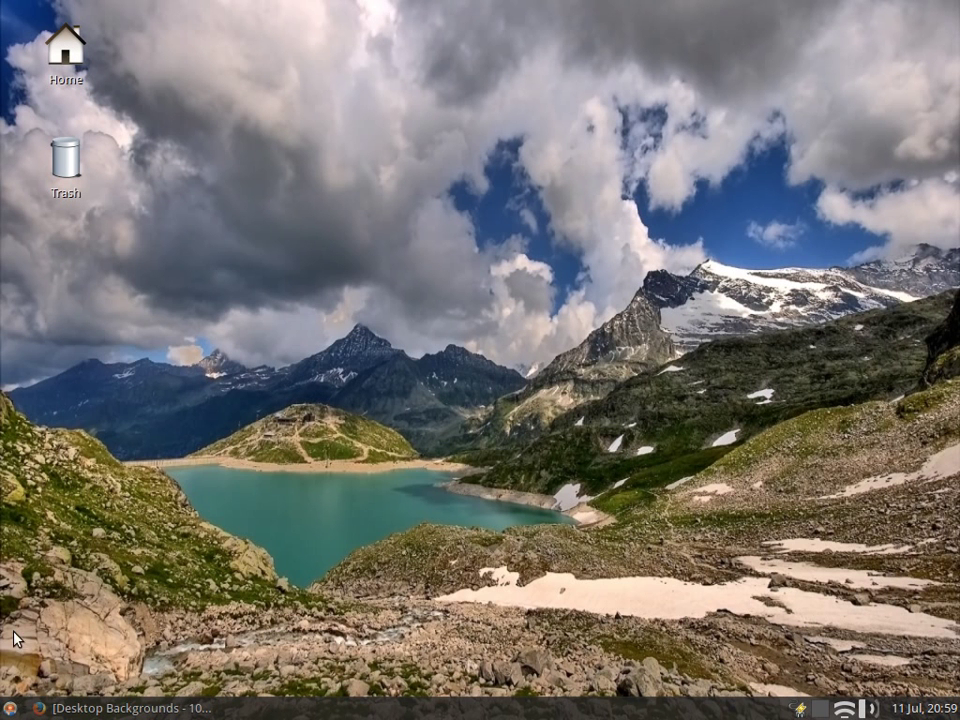
{"action": "left_click", "coordinate": [12, 707]}
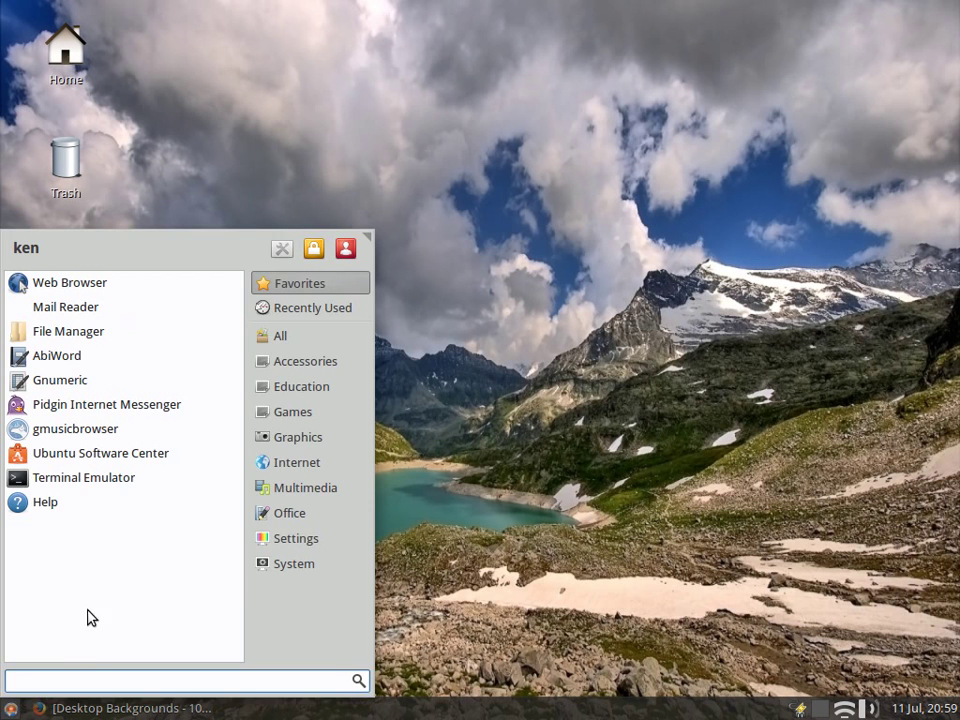
Step: Launch Synaptic Package Manager from the System category, authenticating with the password
{"action": "left_click", "coordinate": [300, 541]}
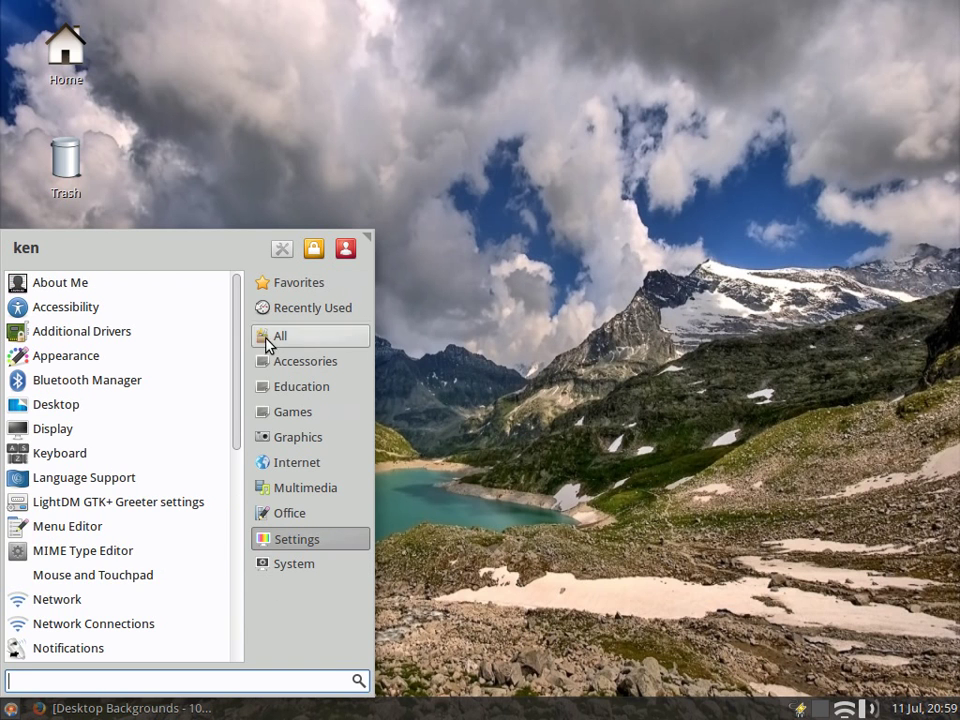
{"action": "left_click", "coordinate": [303, 567]}
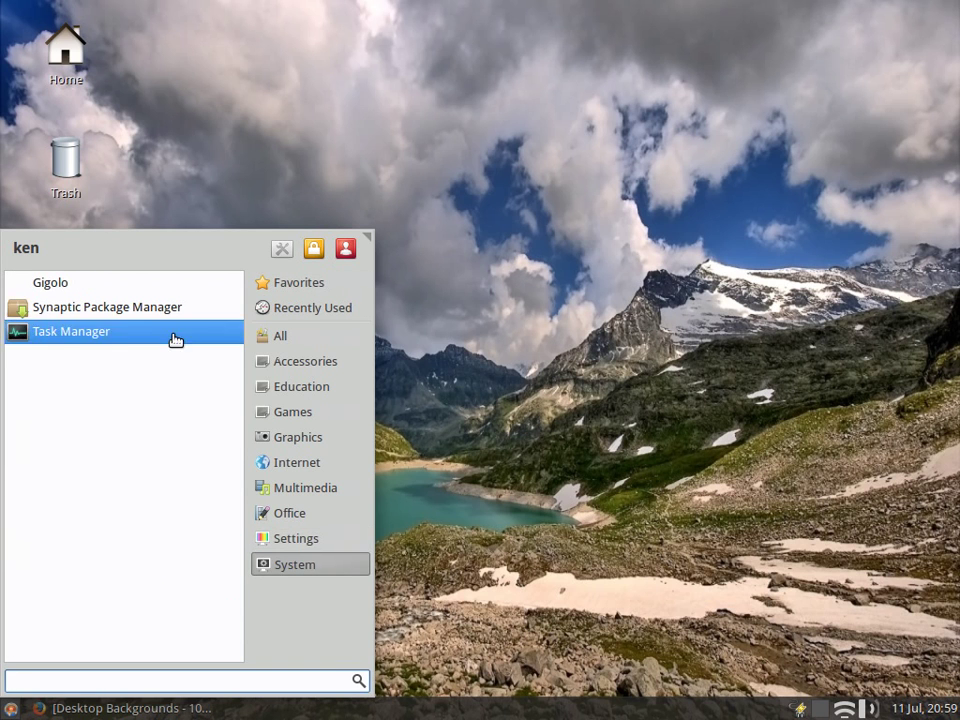
{"action": "left_click", "coordinate": [135, 309]}
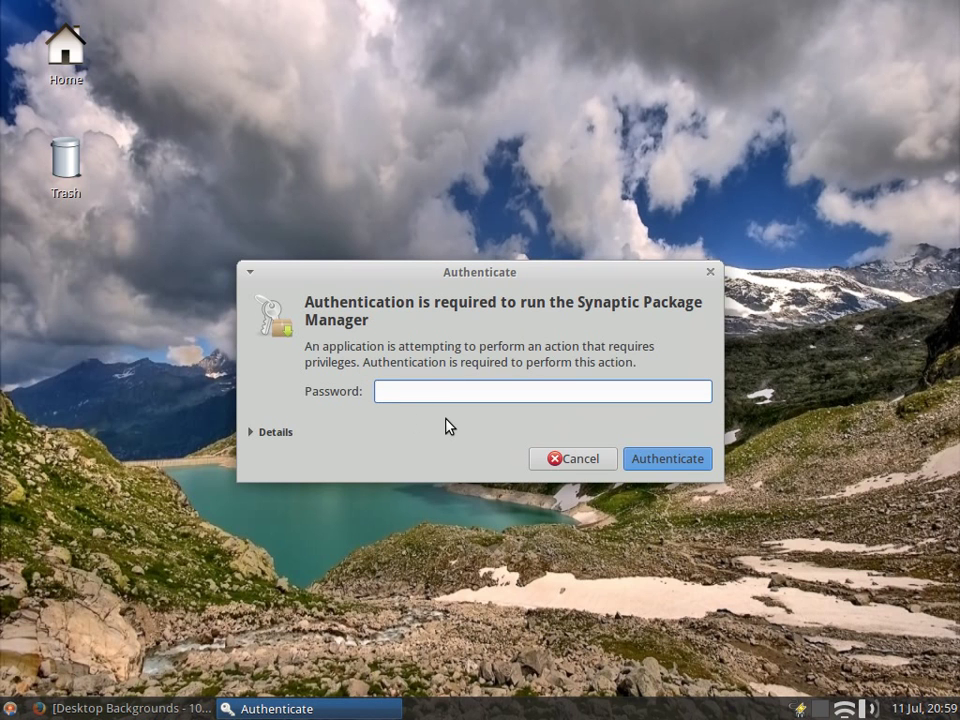
{"action": "type", "text": "••••••"}
{"action": "key", "text": "Return"}
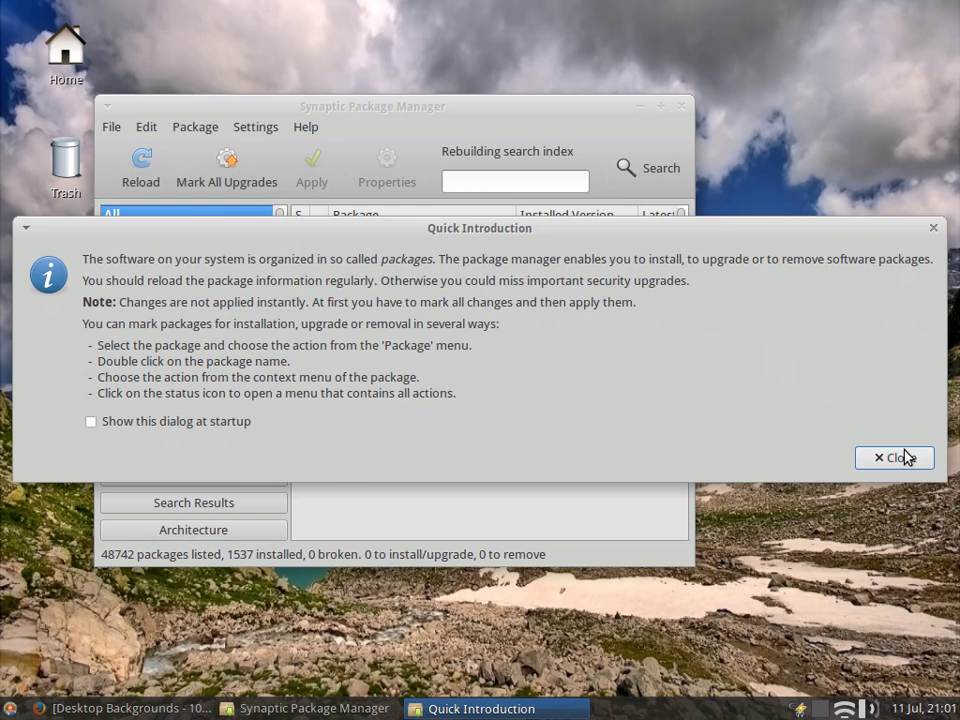
Step: Dismiss Synaptic's Quick Introduction notice and scroll down the package list
{"action": "left_click", "coordinate": [903, 458]}
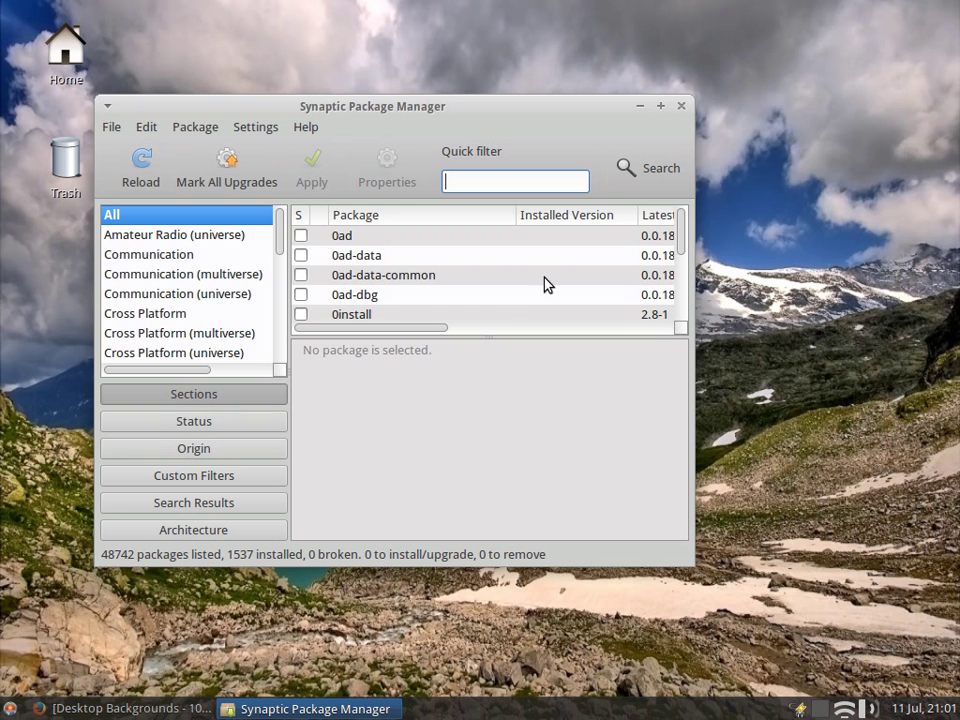
{"action": "left_click_drag", "start_coordinate": [683, 244], "coordinate": [686, 317]}
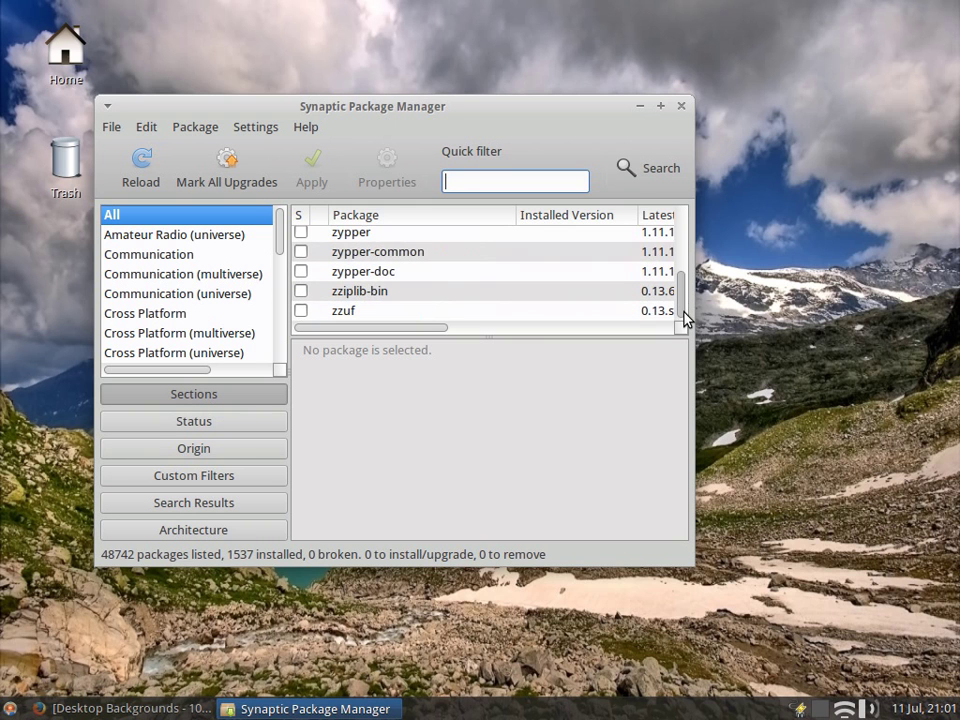
{"action": "left_click", "coordinate": [681, 106]}
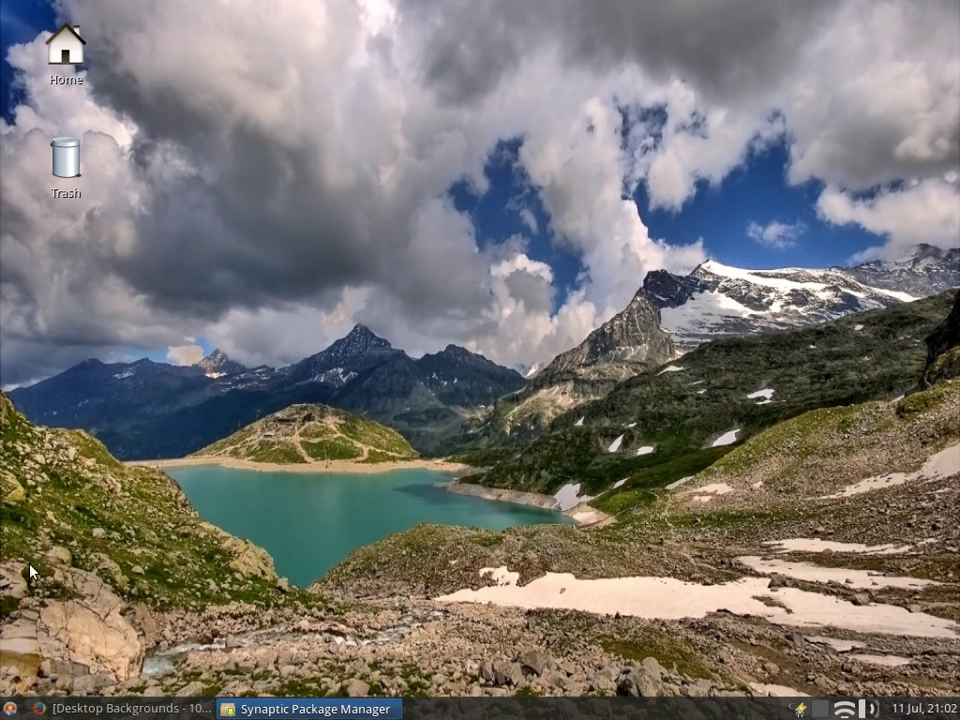
{"action": "left_click", "coordinate": [8, 708]}
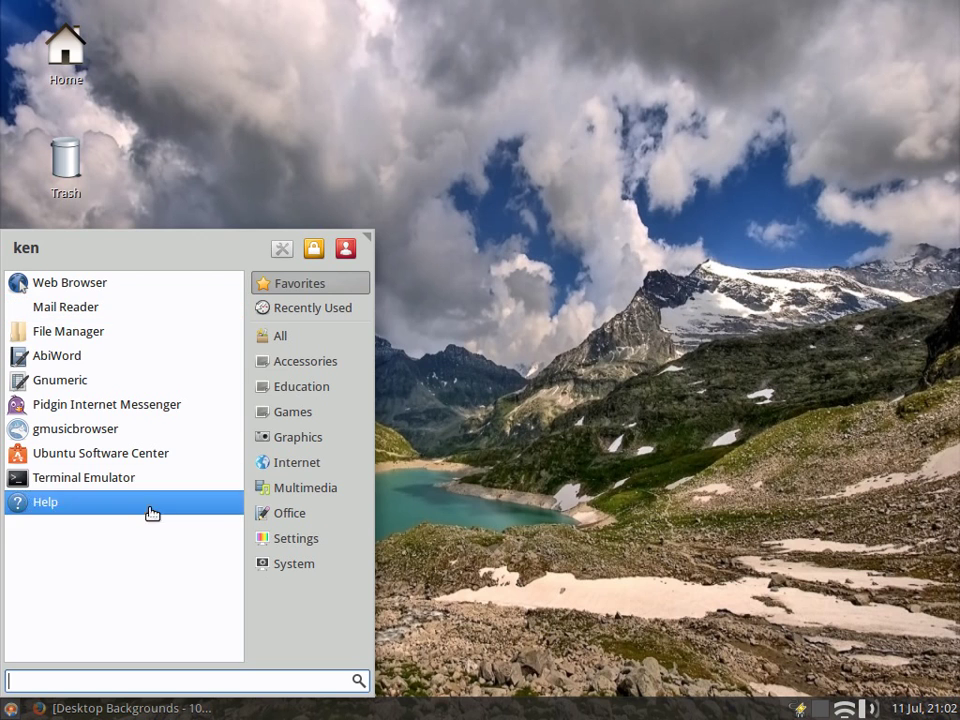
{"action": "left_click", "coordinate": [433, 297]}
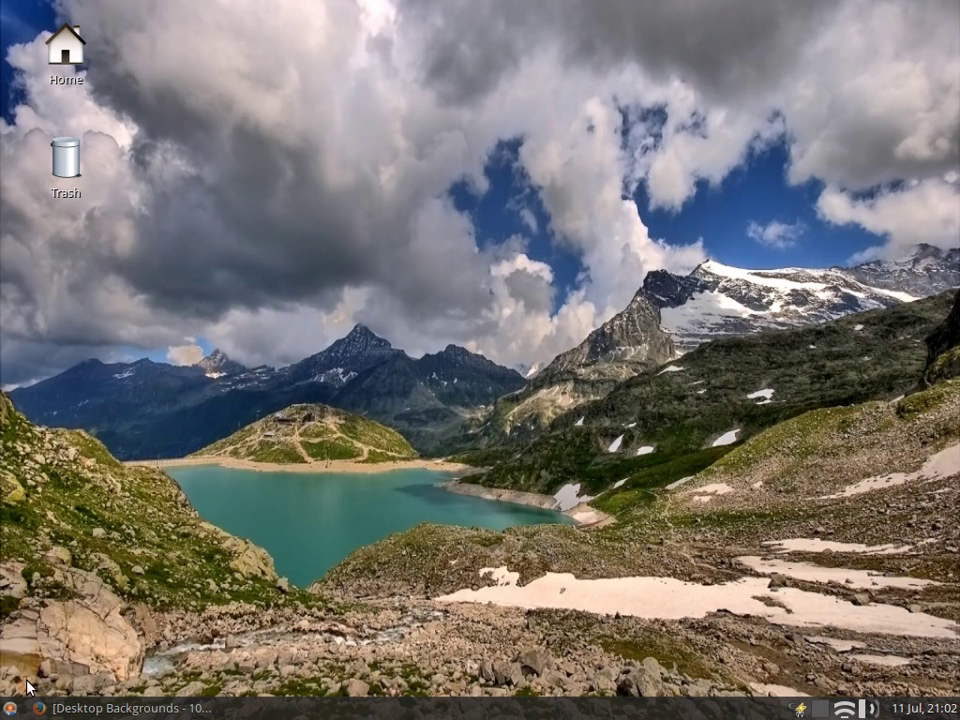
{"action": "left_click", "coordinate": [10, 708]}
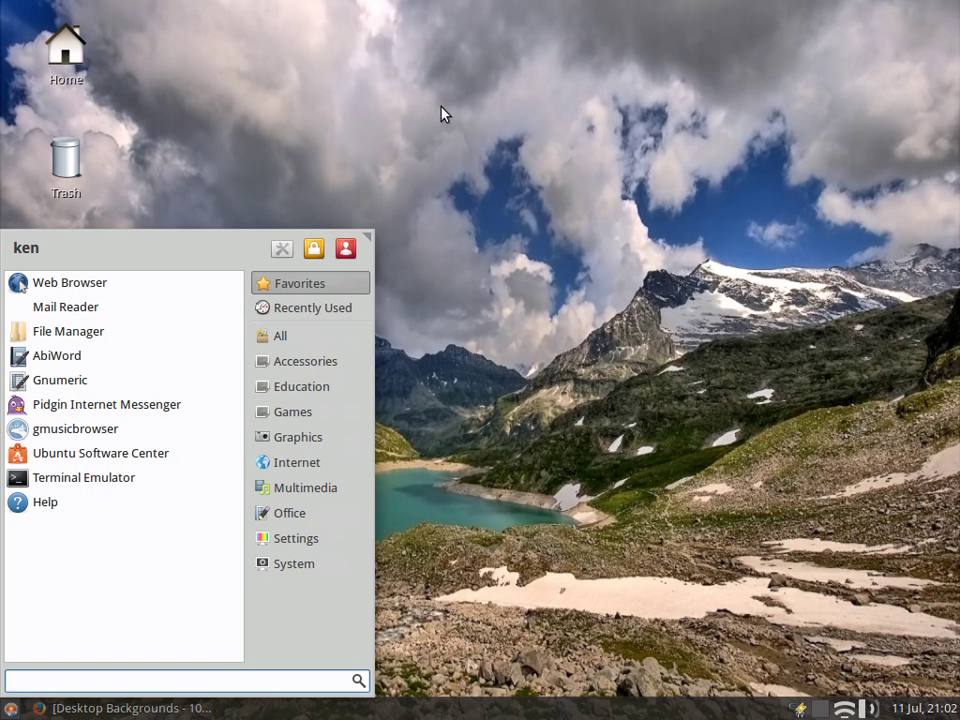
{"action": "left_click", "coordinate": [310, 69]}
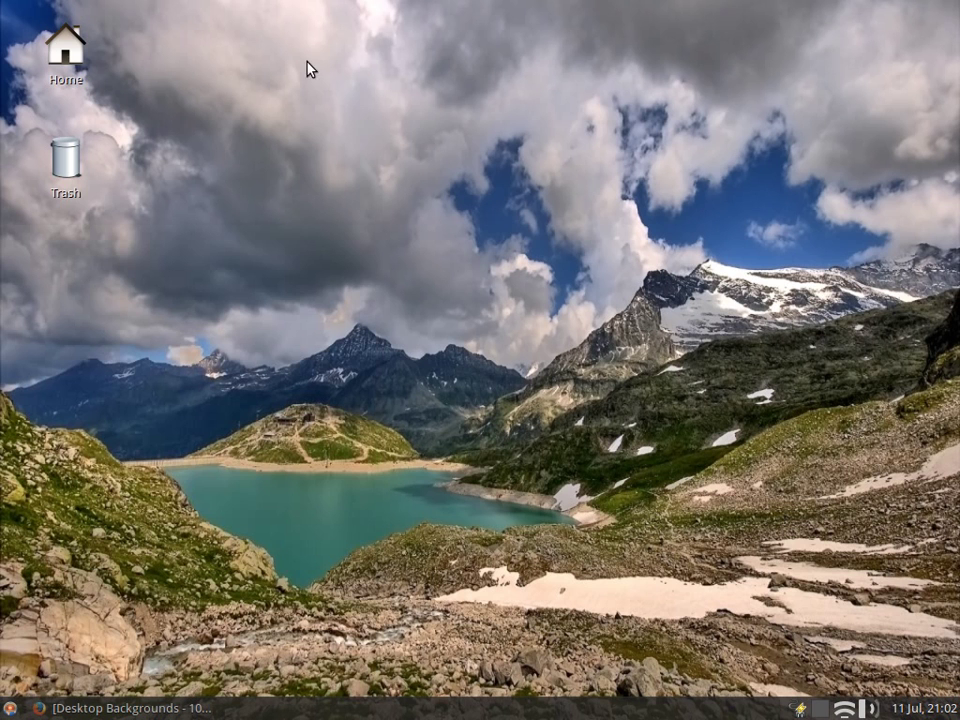
Step: Open the home folder in Thunar and view the About Thunar 1.6.6 information
{"action": "double_click", "coordinate": [68, 40]}
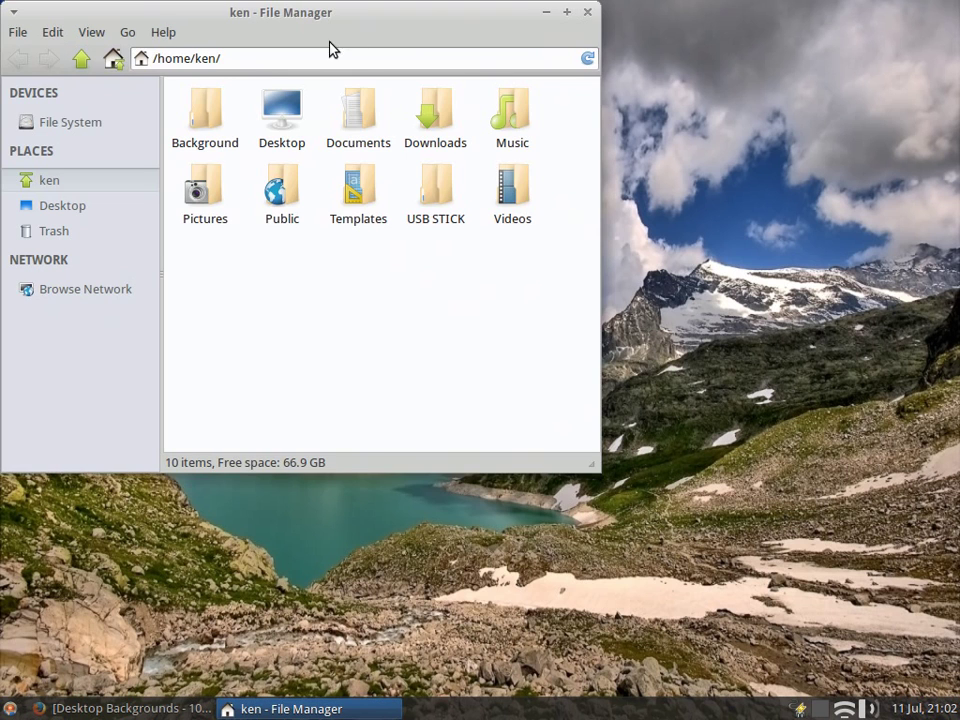
{"action": "left_click", "coordinate": [163, 32]}
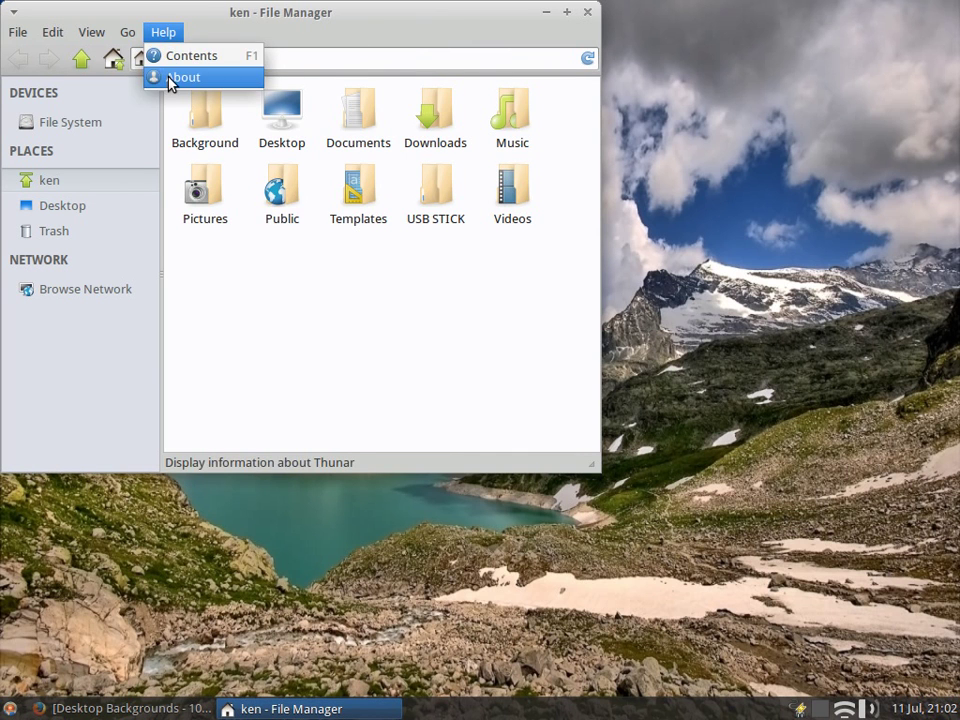
{"action": "left_click", "coordinate": [170, 78]}
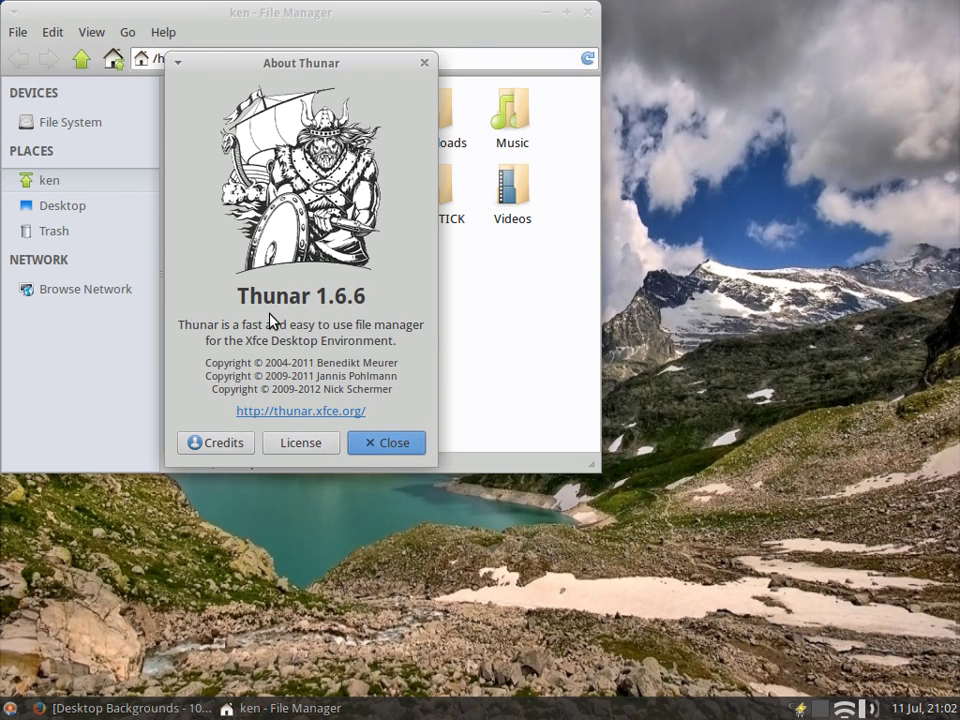
{"action": "left_click", "coordinate": [378, 450]}
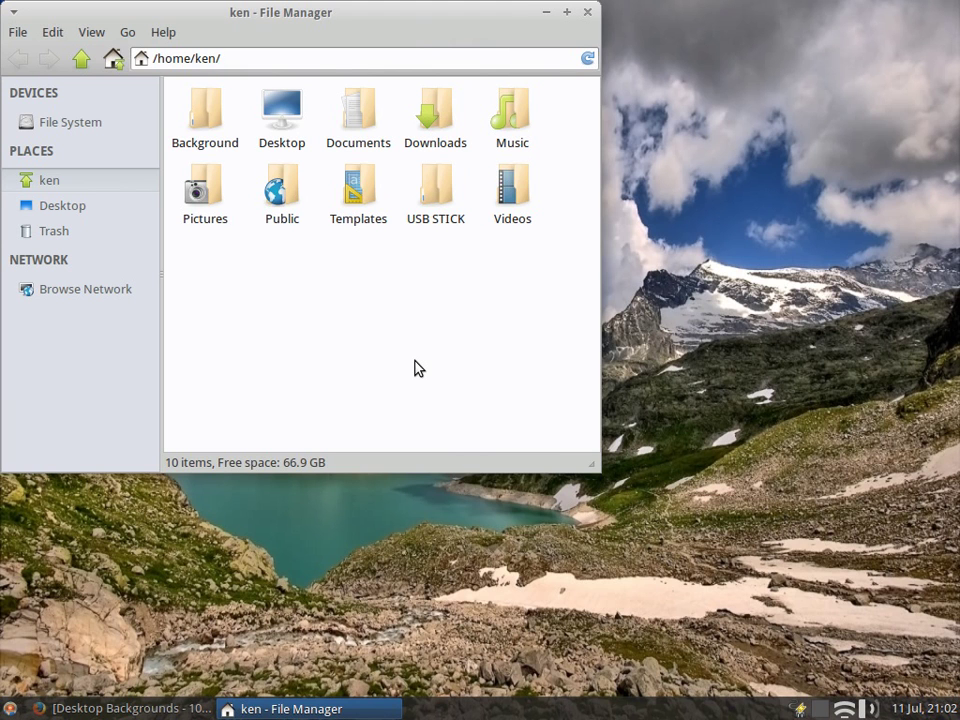
Step: Close the Thunar window and stop the screen recording
{"action": "left_click", "coordinate": [587, 18]}
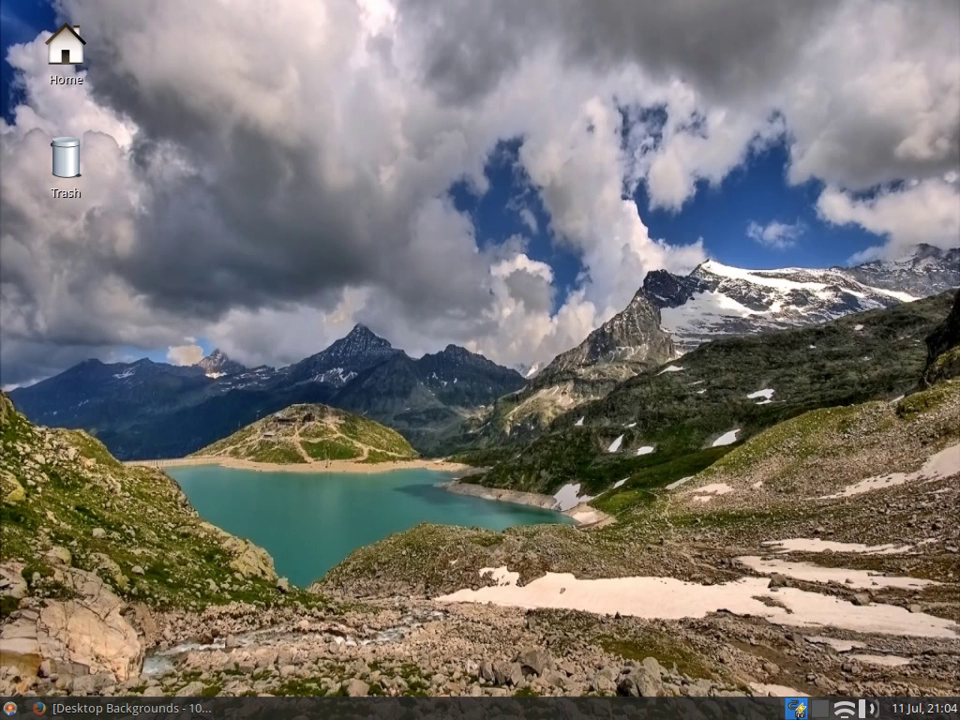
{"action": "left_click", "coordinate": [823, 710]}
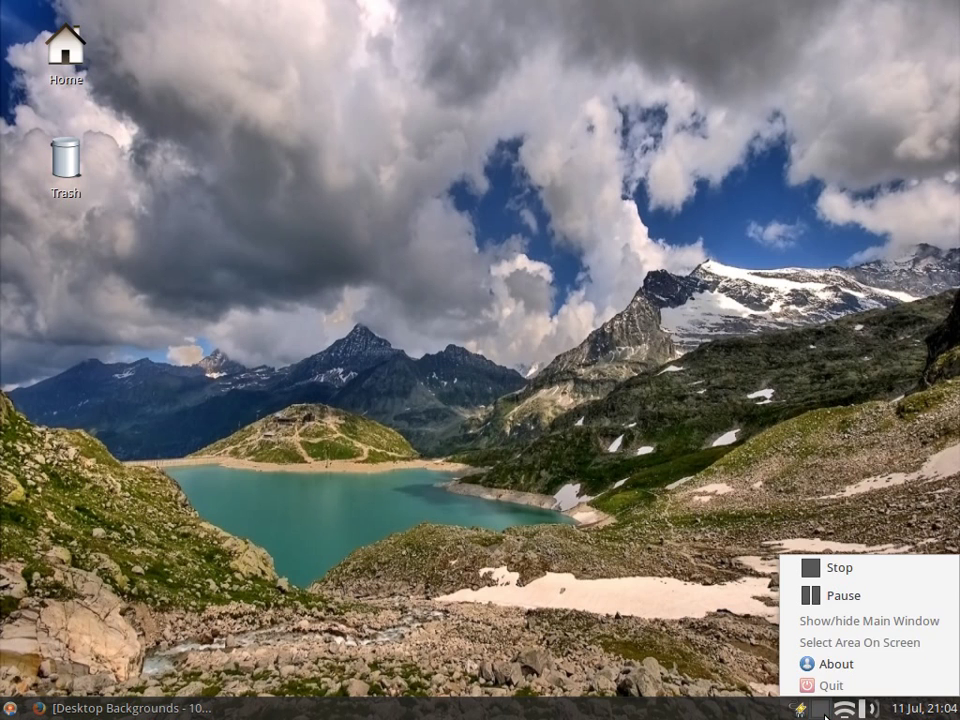